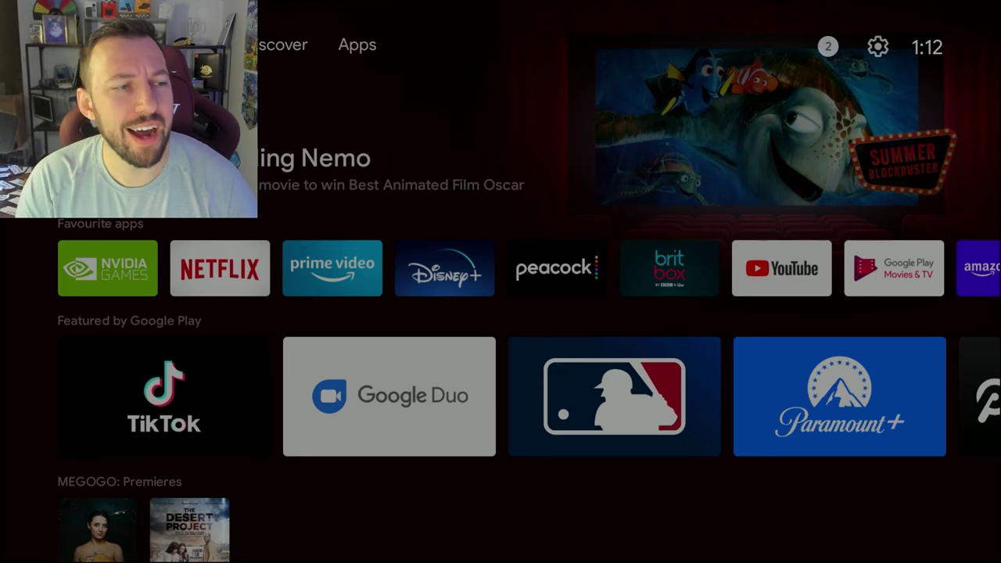
Switch the home screen to the Apps page and bring the focus to Settings
key(Right)
key(Left)
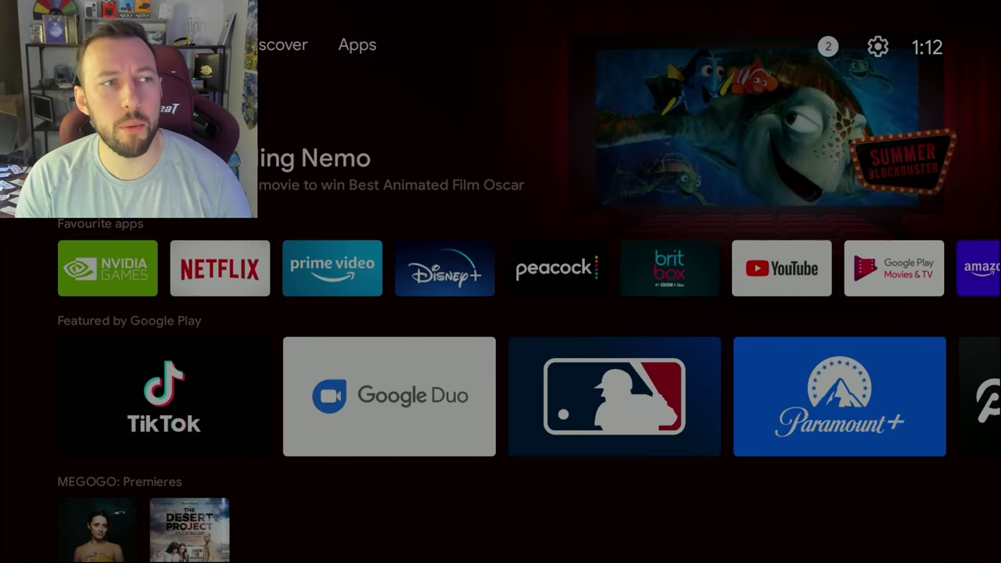
key(Right)
key(Right)
key(Right)
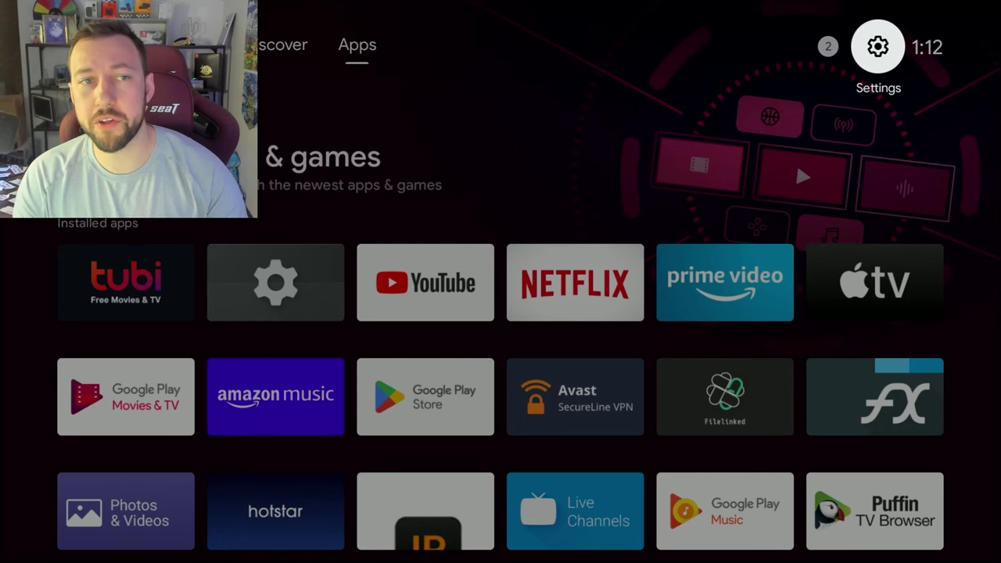
key(Return)
key(Escape)
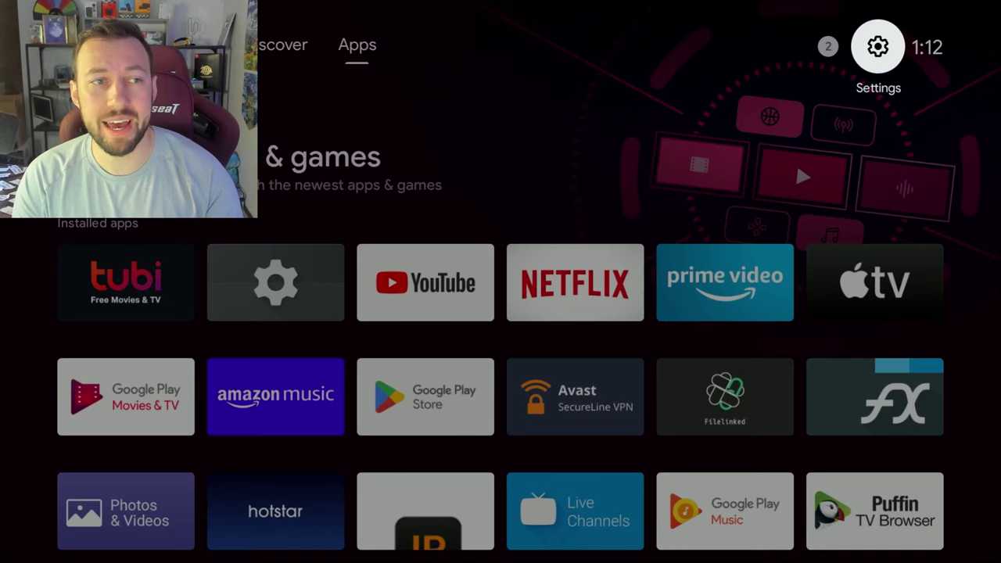
key(Return)
key(Down)
key(Down)
key(Down)
key(Up)
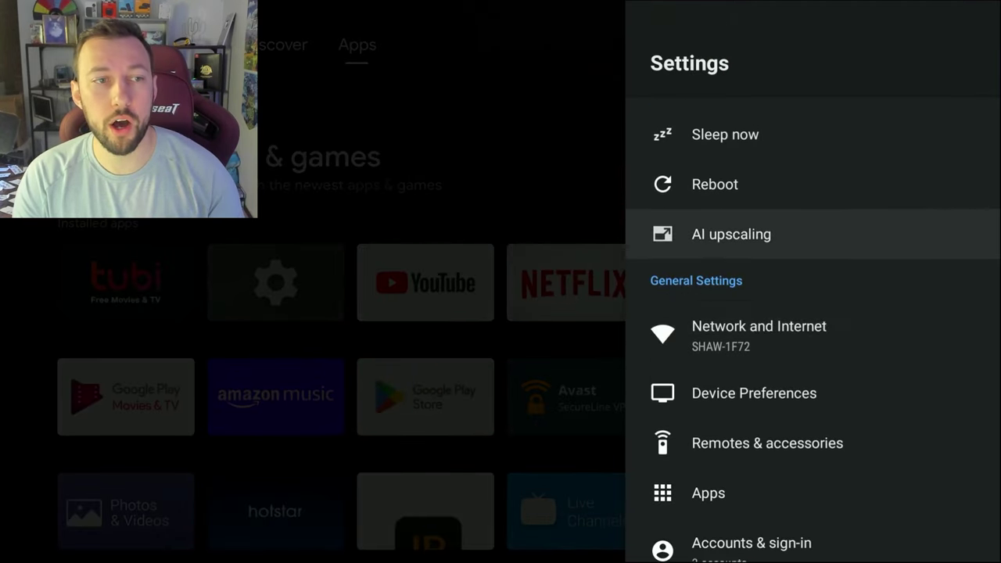
key(Escape)
key(Down)
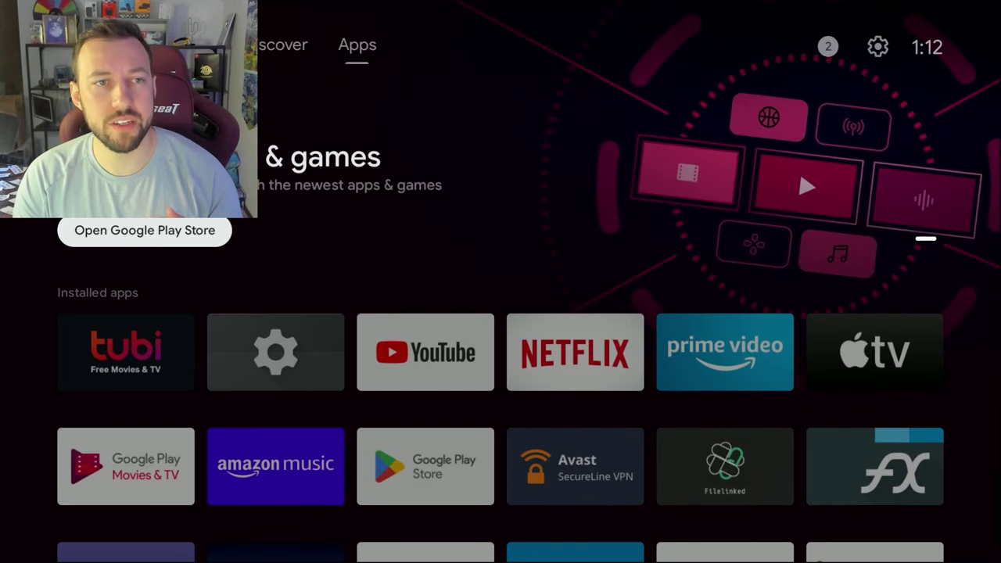
Open Settings from the home screen and enter Device Preferences
key(Up)
key(Right)
key(Right)
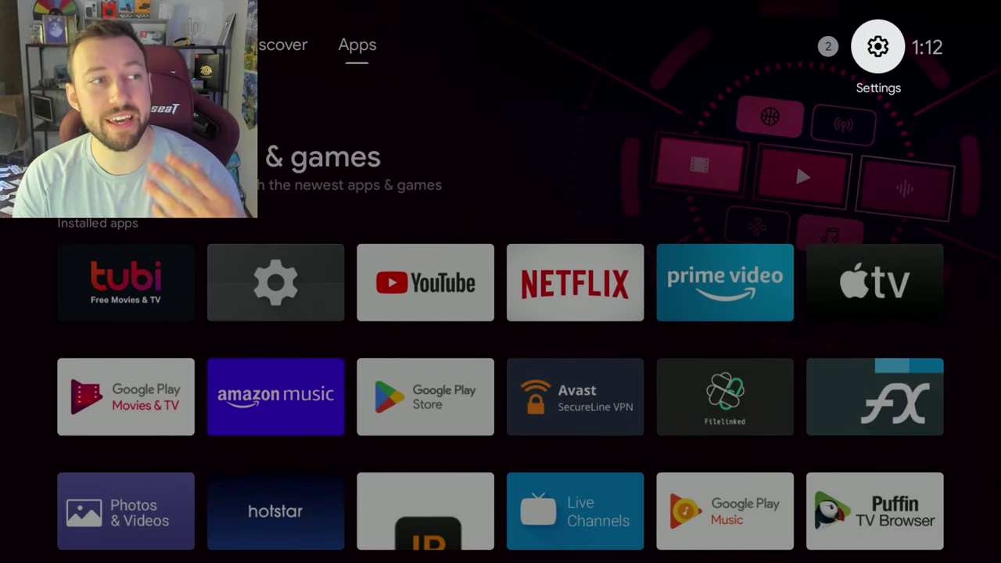
key(Return)
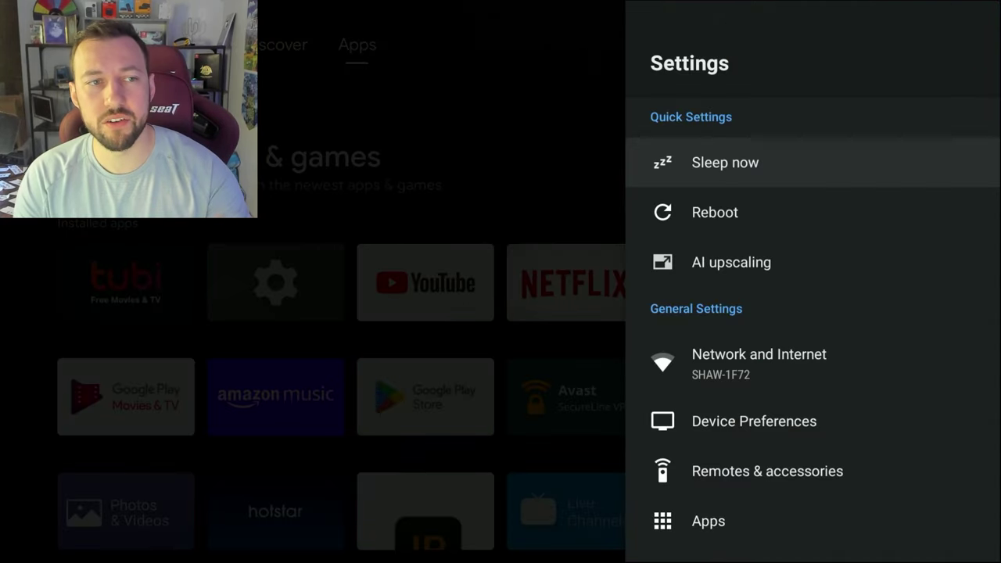
key(Down)
key(Down)
key(Down)
key(Down)
key(Down)
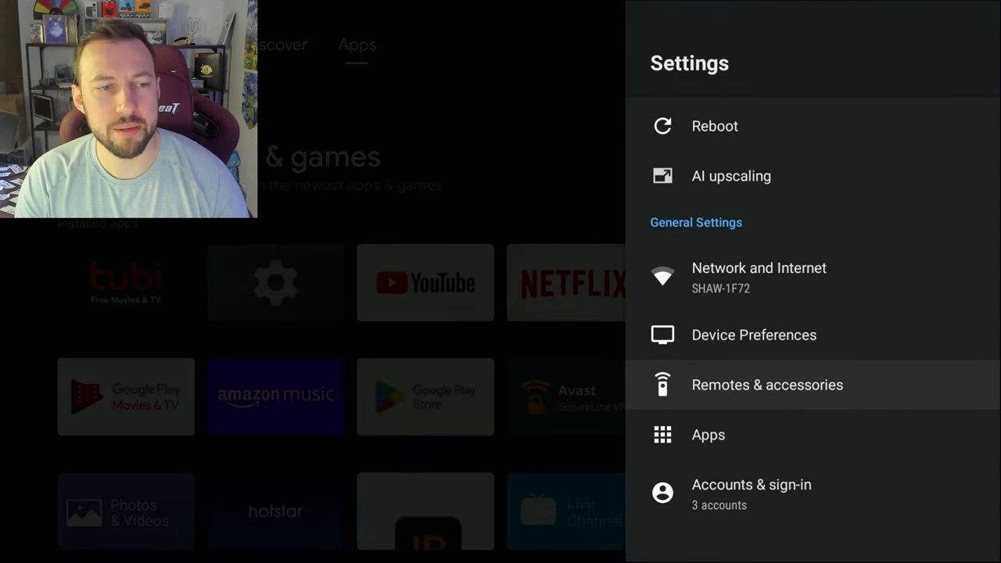
key(Up)
key(Return)
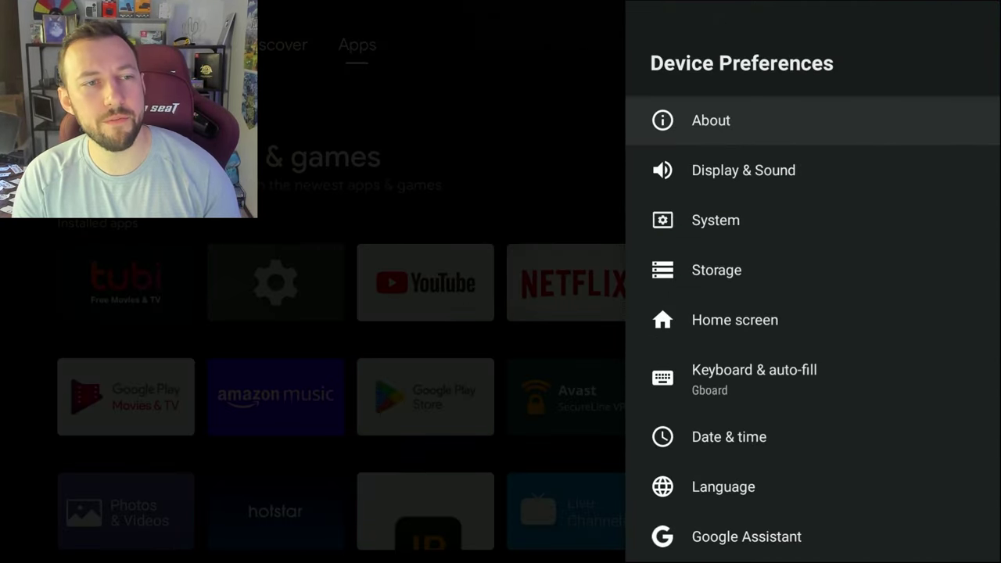
Open the About page in Device Preferences and check for a system upgrade
key(Return)
key(Down)
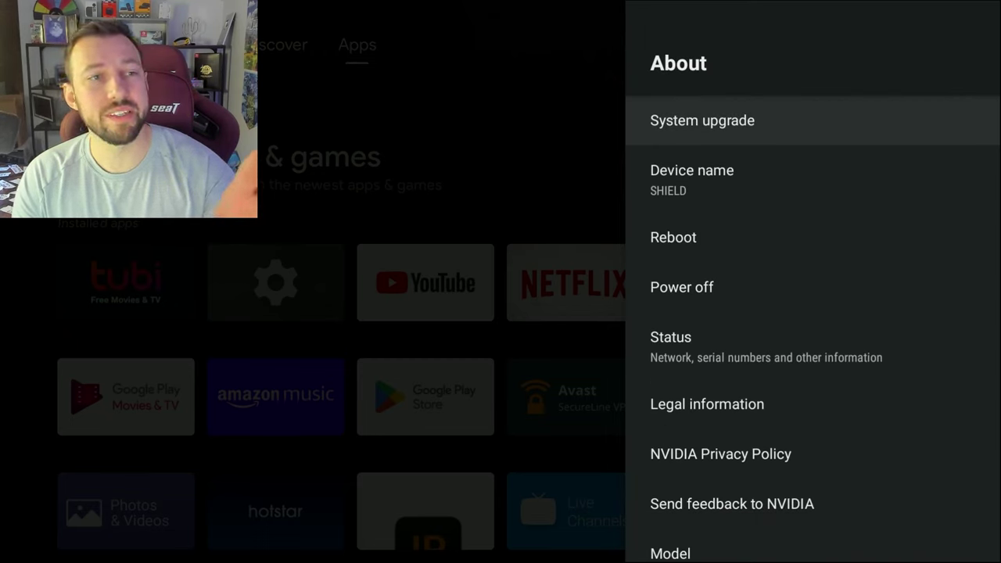
key(Return)
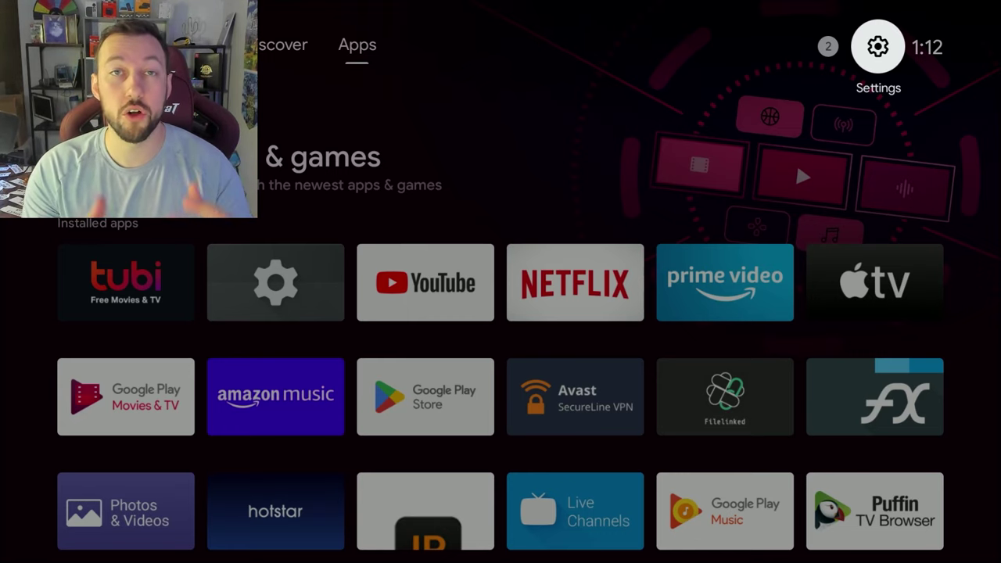
Open the Network and Internet settings from the home screen
key(Return)
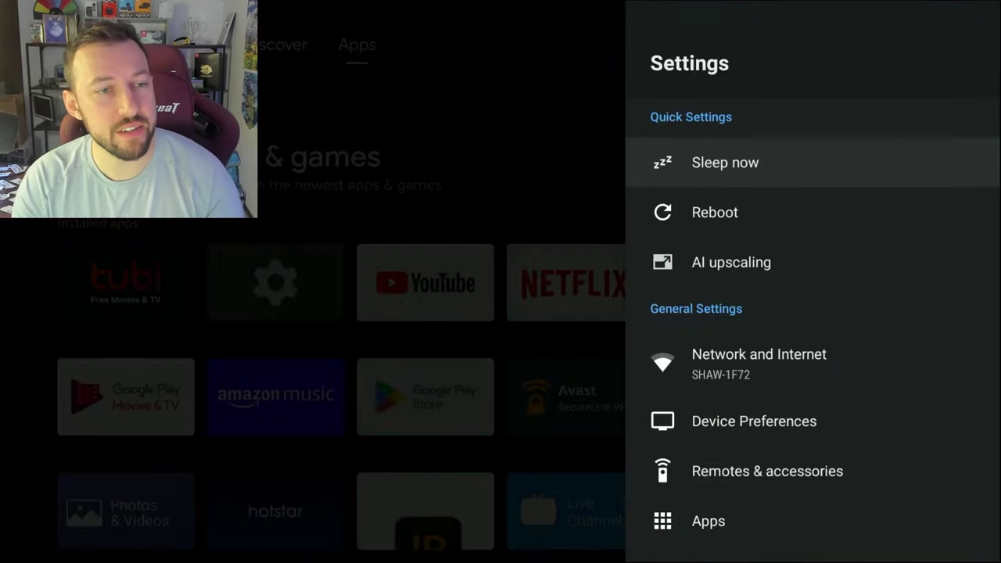
key(Down)
key(Down)
key(Down)
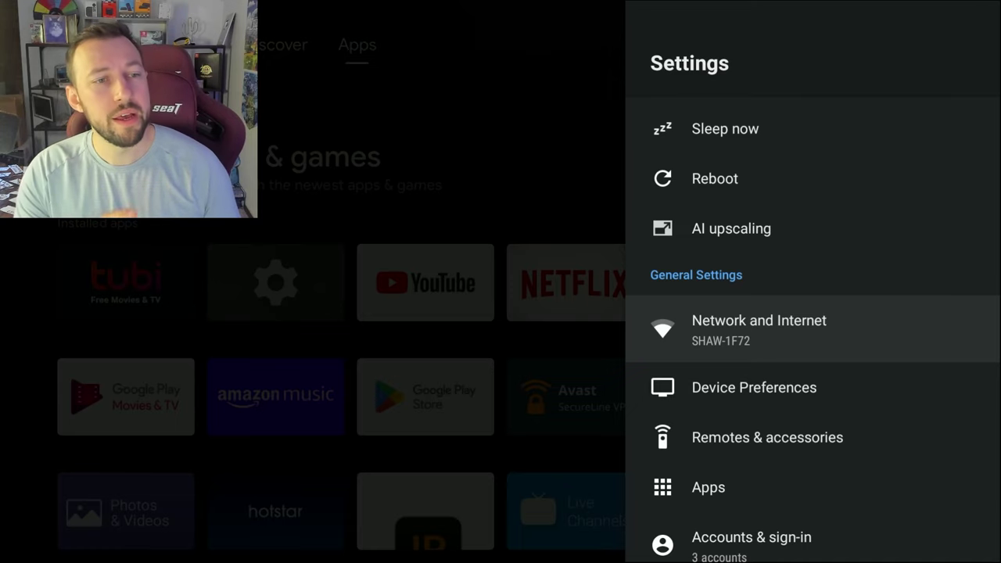
key(Return)
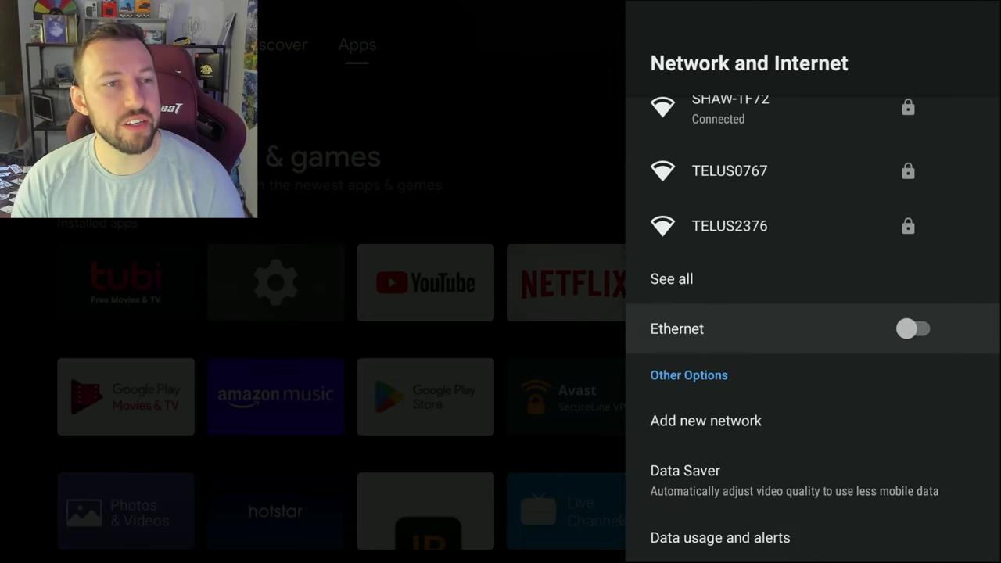
Check the connected Wi-Fi network and expand the list to all available networks
key(Up)
key(Up)
key(Up)
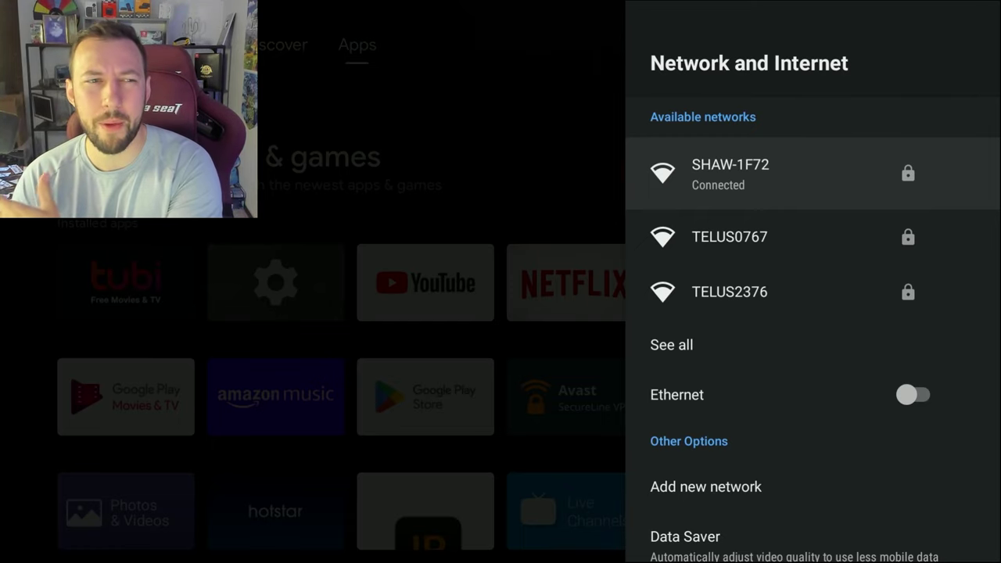
key(Down)
key(Down)
key(Down)
key(Return)
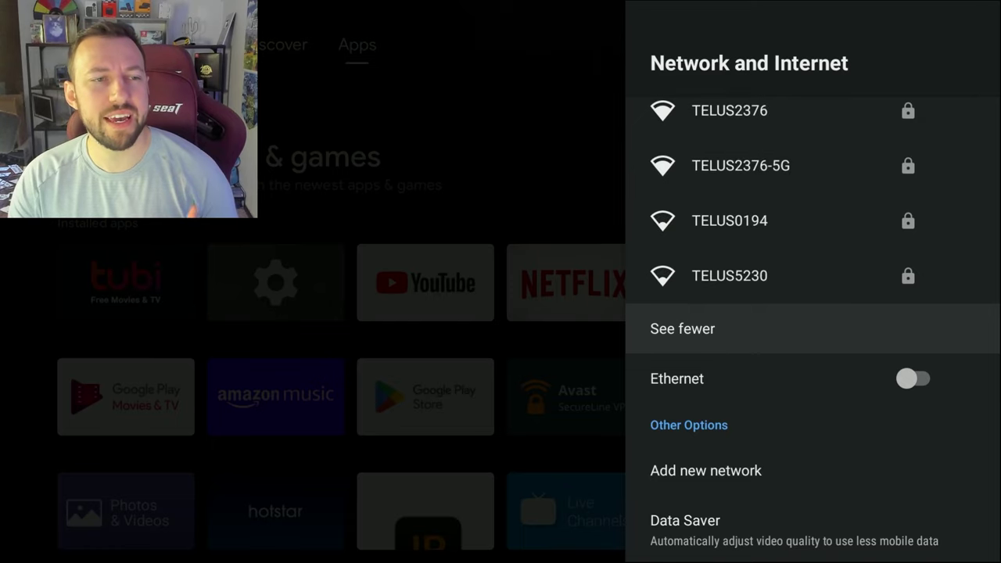
Look through the full list of available Wi-Fi networks for alternative and 5G networks
key(Up)
key(Up)
key(Up)
key(Up)
key(Up)
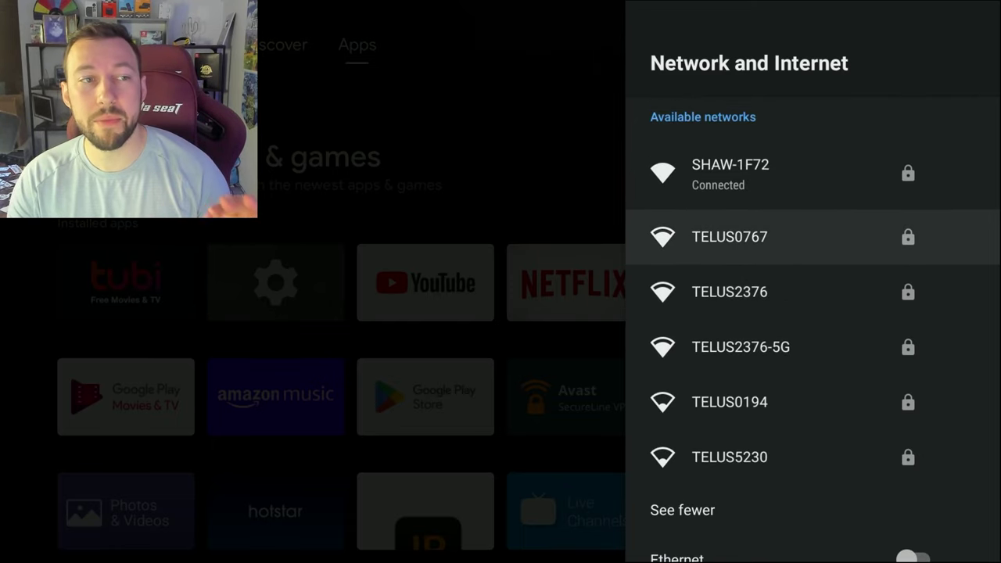
key(Up)
key(Down)
key(Down)
key(Down)
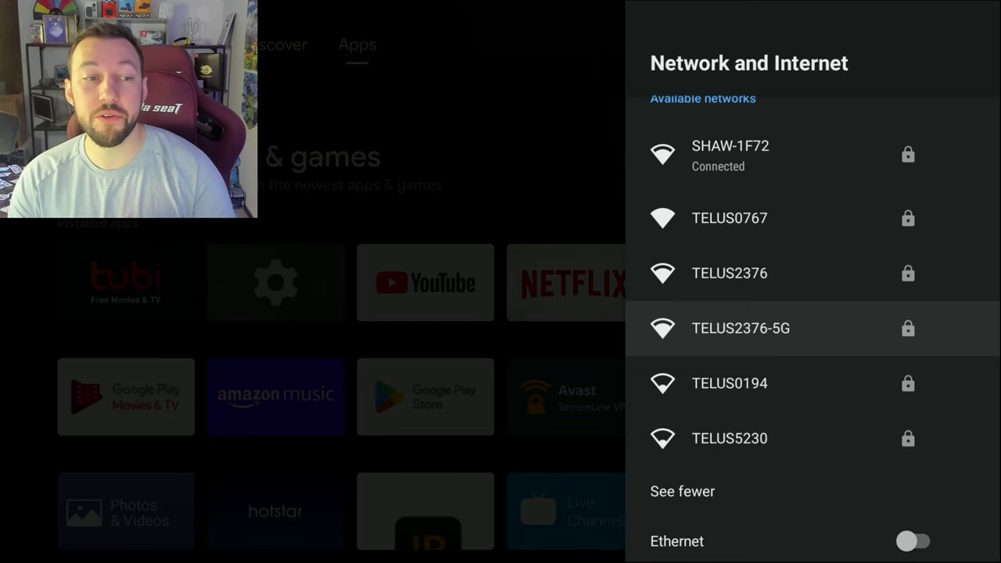
Examine the Ethernet, Data Saver and Restart Wi-Fi options below the list of available networks
key(Down)
key(Down)
key(Down)
key(Down)
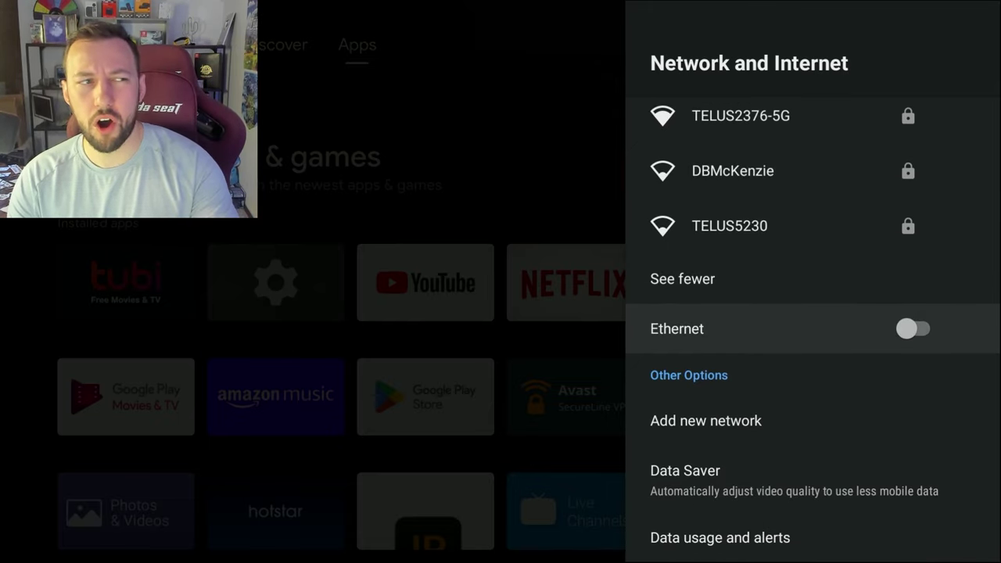
key(Down)
key(Down)
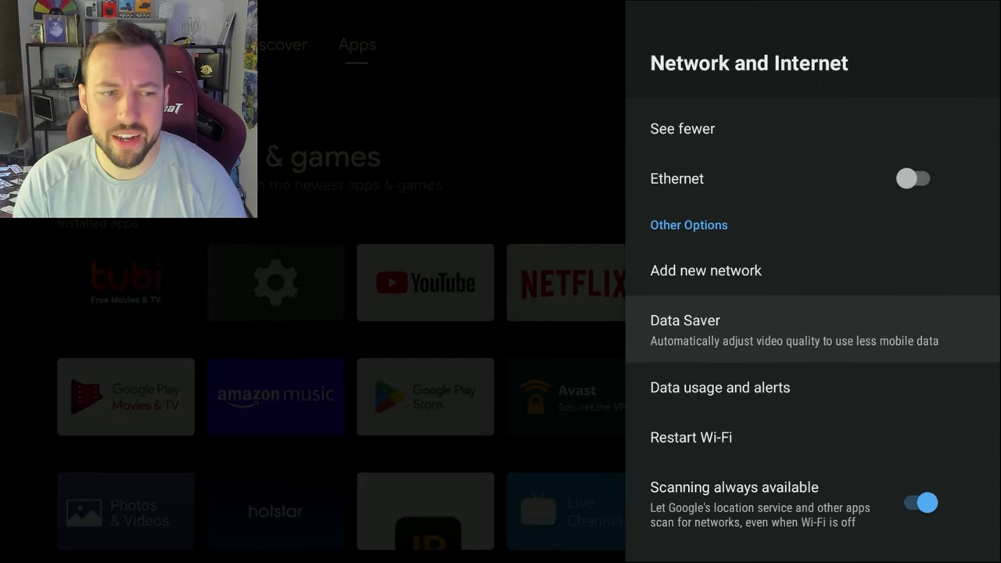
key(Up)
key(Up)
key(Up)
key(Up)
key(Up)
key(Up)
key(Up)
key(Up)
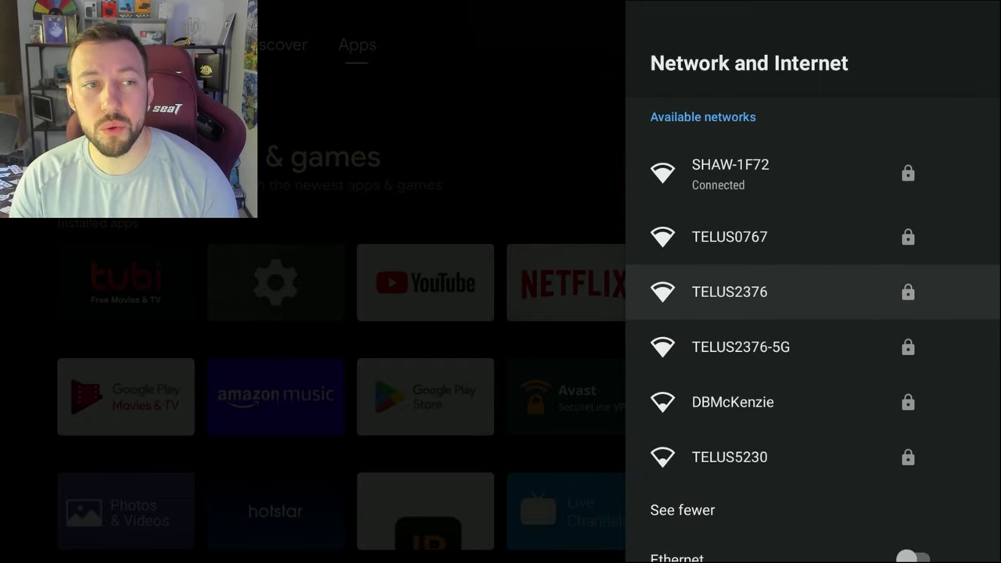
key(Down)
key(Down)
key(Down)
key(Down)
key(Down)
key(Down)
key(Down)
key(Down)
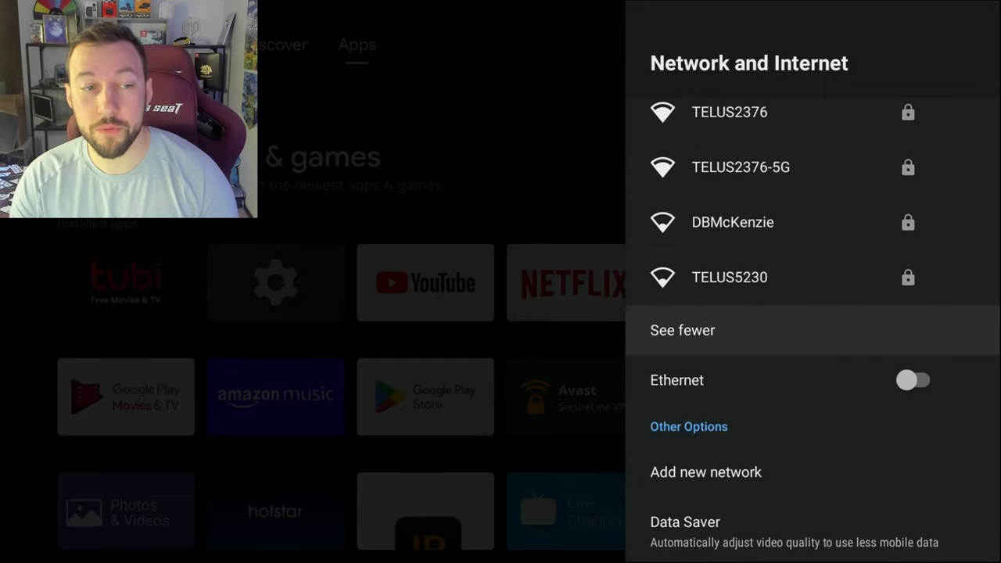
key(Down)
key(Down)
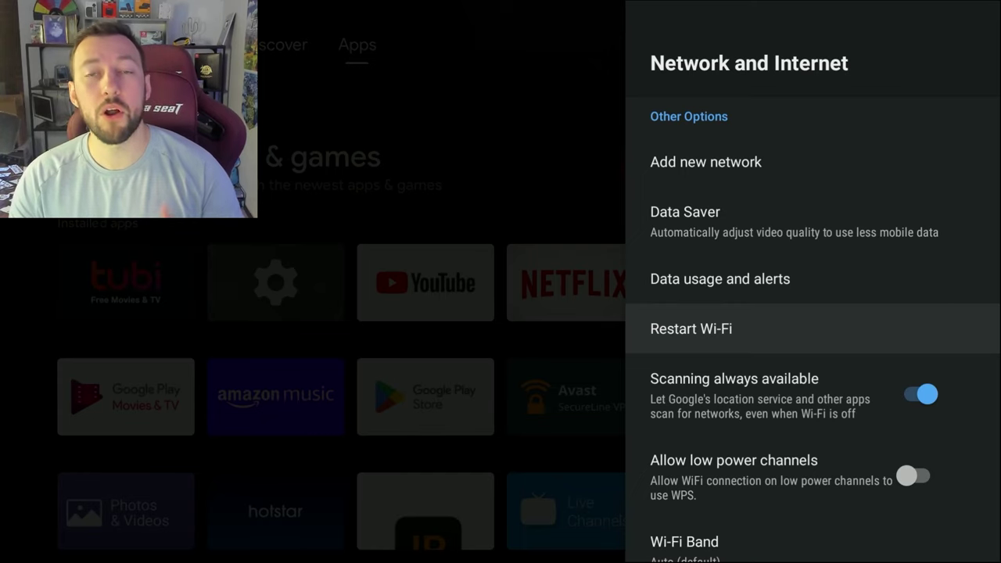
Review the available Wi-Fi networks once more and leave the network settings
key(Up)
key(Up)
key(Up)
key(Up)
key(Up)
key(Up)
key(Up)
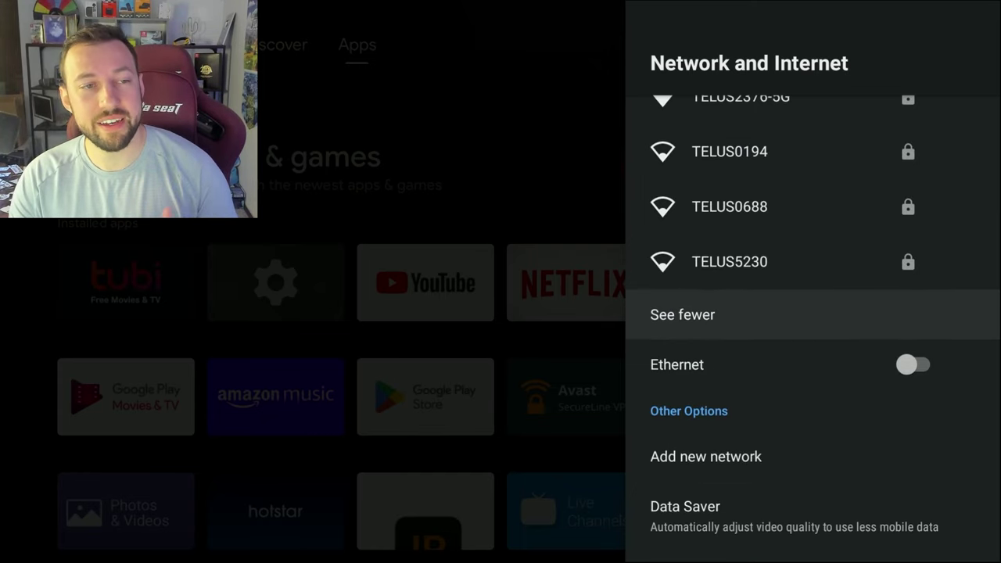
key(Up)
key(Up)
key(Up)
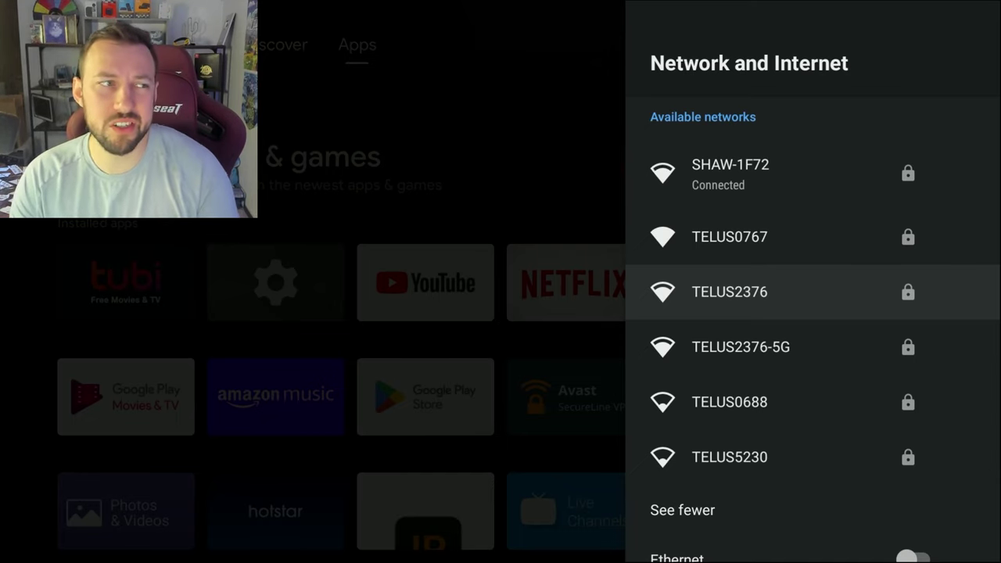
key(Escape)
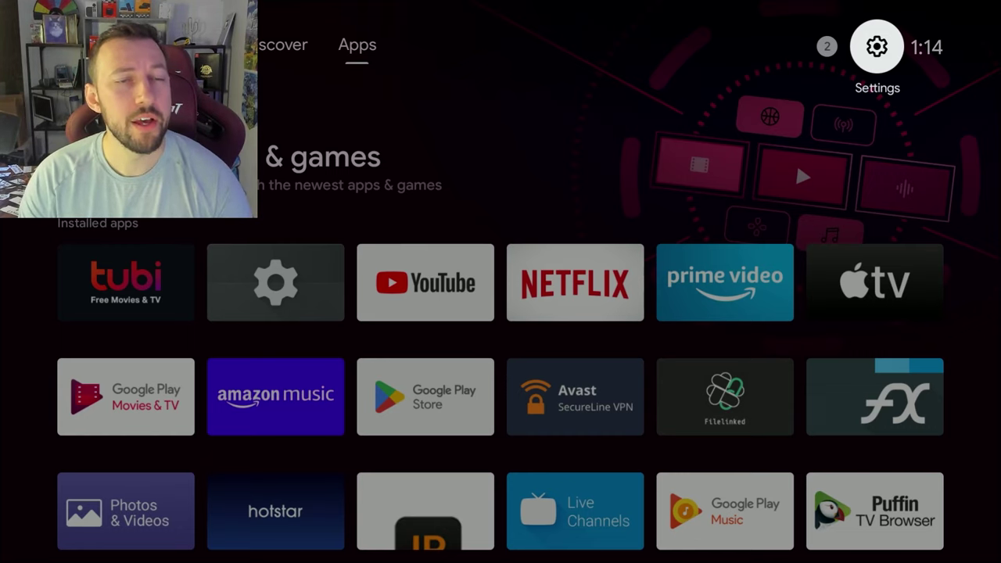
Reopen Settings from the home screen and enter Device Preferences
key(Return)
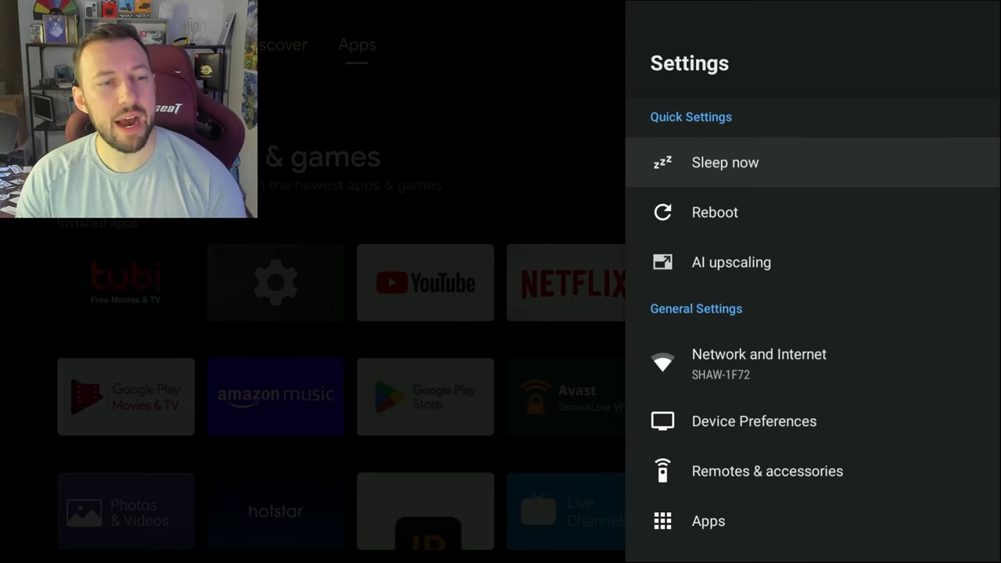
key(Down)
key(Down)
key(Down)
key(Down)
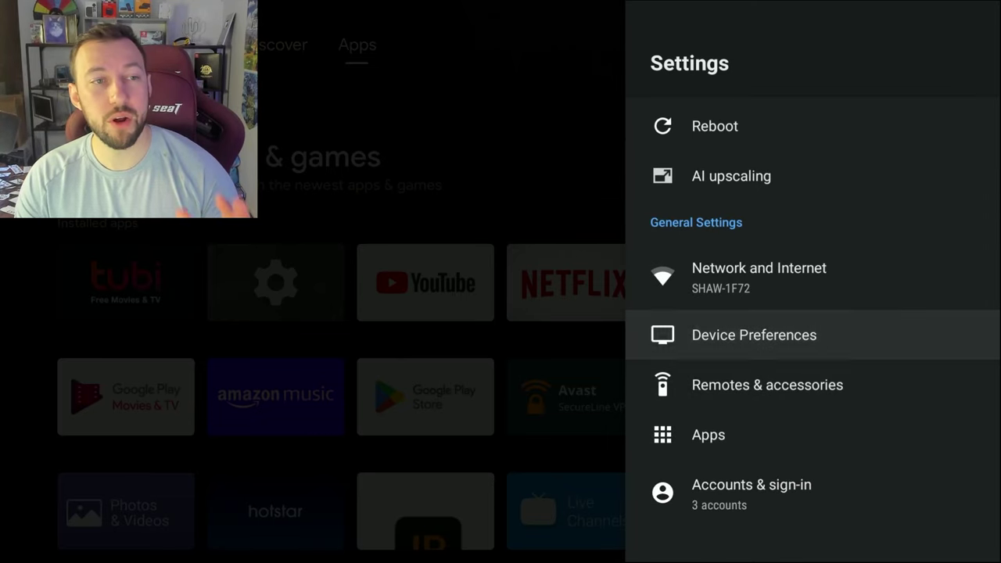
key(Return)
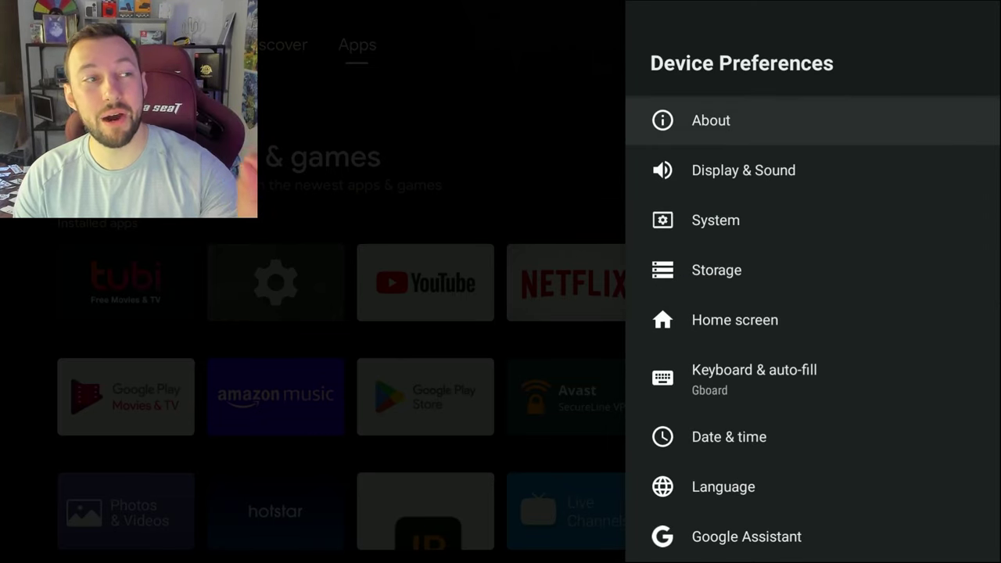
Unlock developer mode by repeatedly selecting the Build entry at the end of the About page
key(Return)
key(Down)
key(Down)
key(Down)
key(Down)
key(Down)
key(Down)
key(Down)
key(Down)
key(Down)
key(Down)
key(Down)
key(Down)
key(Down)
key(Down)
key(Up)
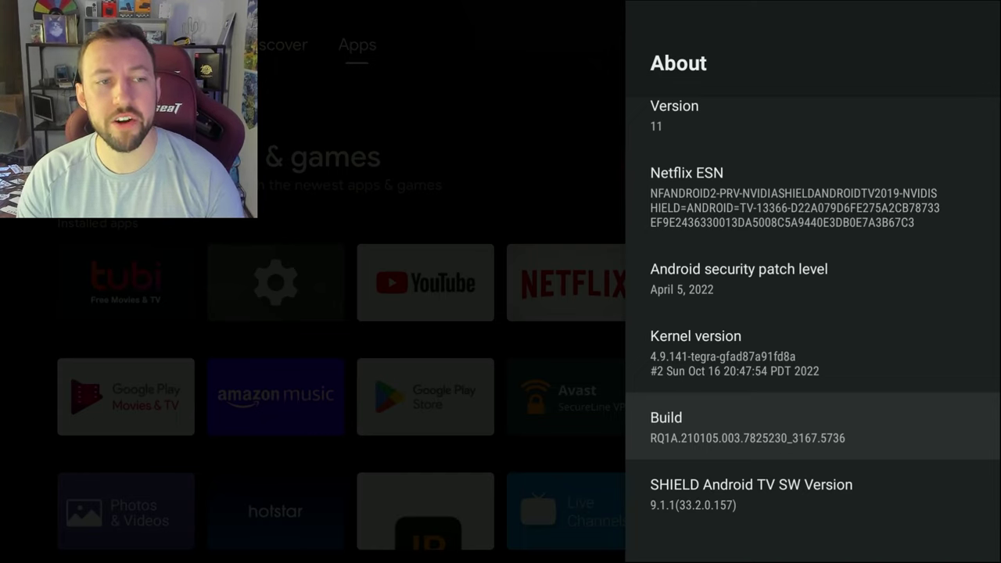
key(Return)
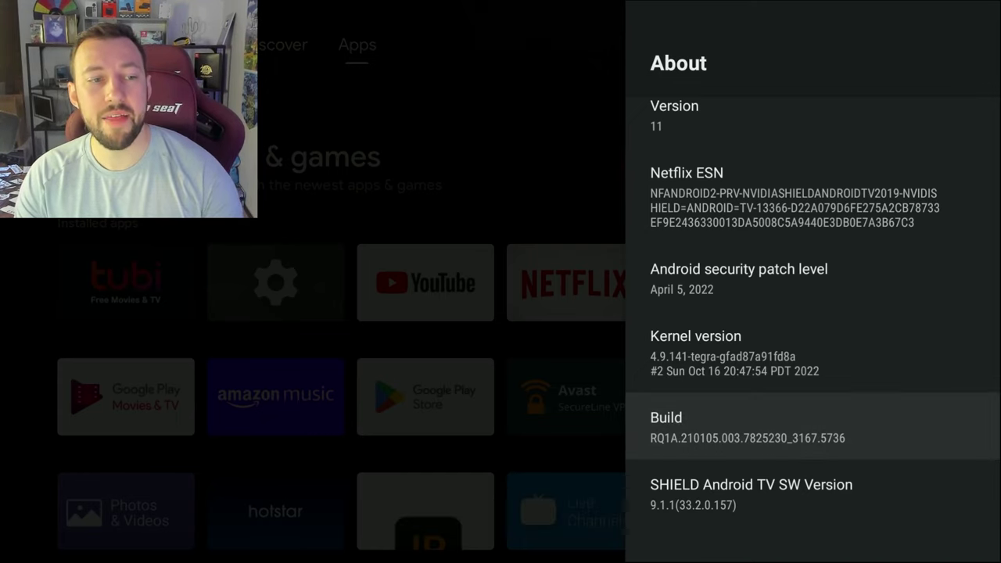
key(Return)
key(Return)
key(Return)
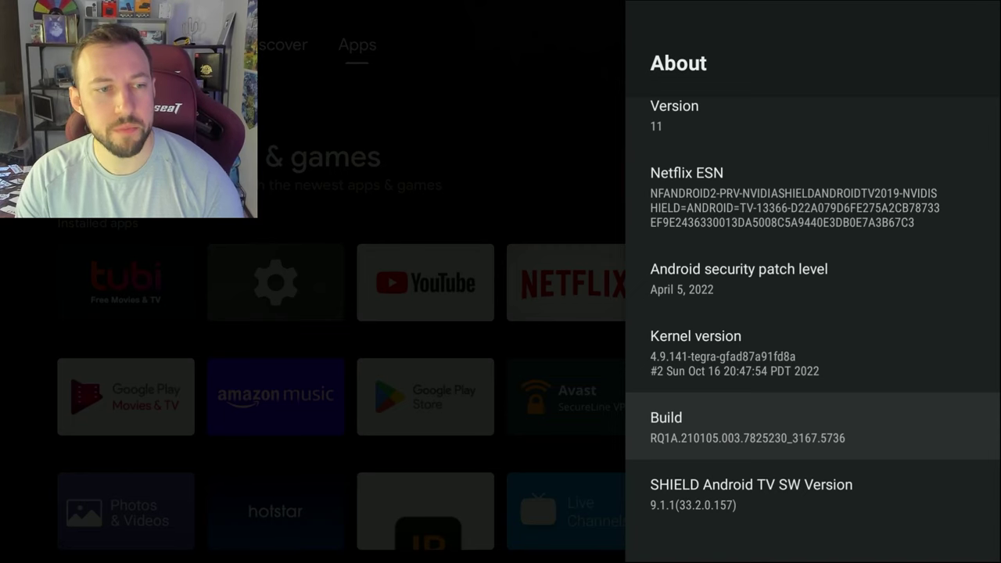
Return to Device Preferences and open Developer options at the end of the list
key(Escape)
key(Down)
key(Down)
key(Down)
key(Down)
key(Down)
key(Down)
key(Down)
key(Down)
key(Down)
key(Down)
key(Down)
key(Down)
key(Down)
key(Down)
key(Down)
key(Down)
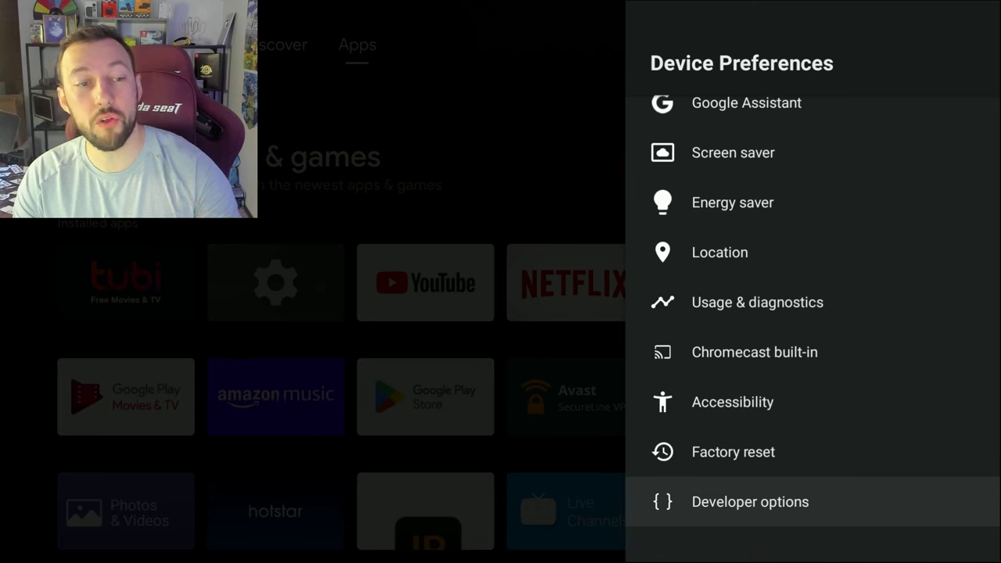
key(Return)
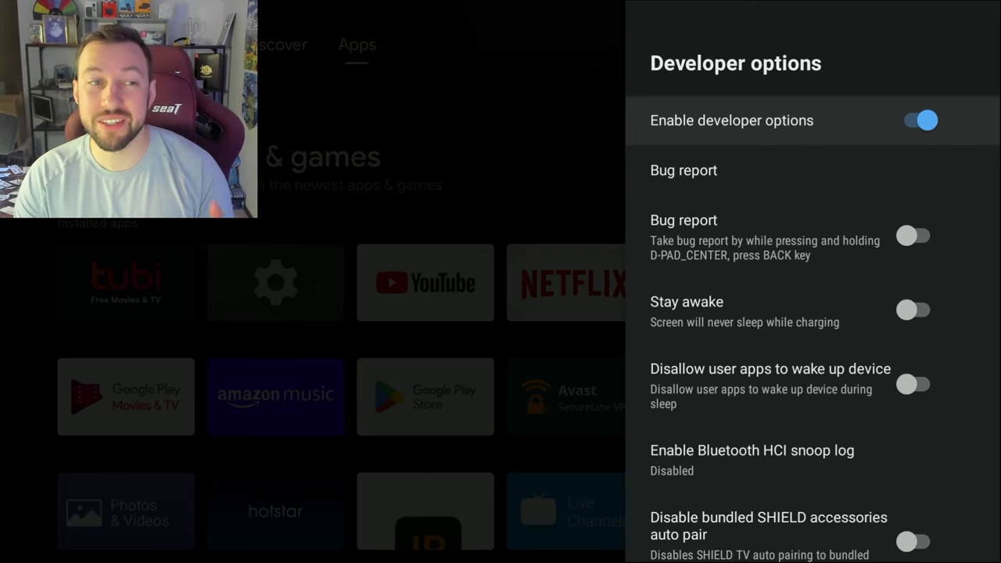
Examine the Developer options from the bug report, Bluetooth and colour settings through to USB debugging
key(Down)
key(Down)
key(Down)
key(Down)
key(Down)
key(Down)
key(Down)
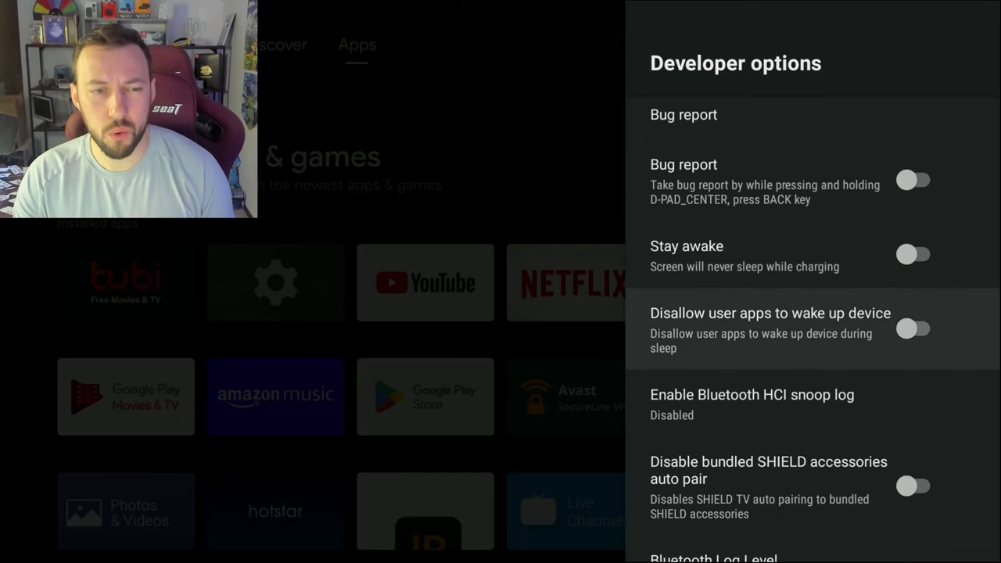
key(Down)
key(Down)
key(Down)
key(Down)
key(Down)
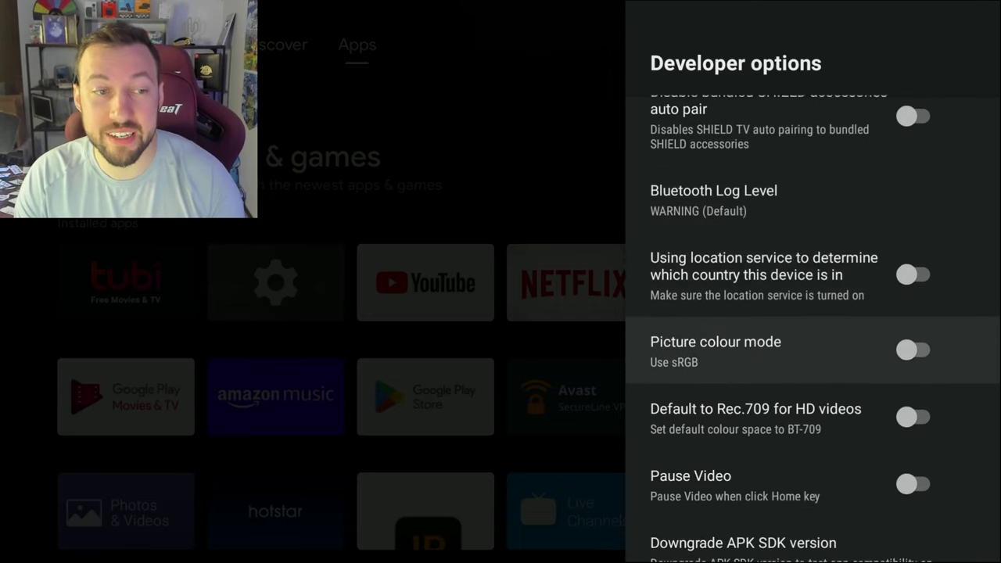
key(Down)
key(Down)
key(Down)
key(Down)
key(Down)
key(Down)
key(Down)
key(Down)
key(Down)
key(Down)
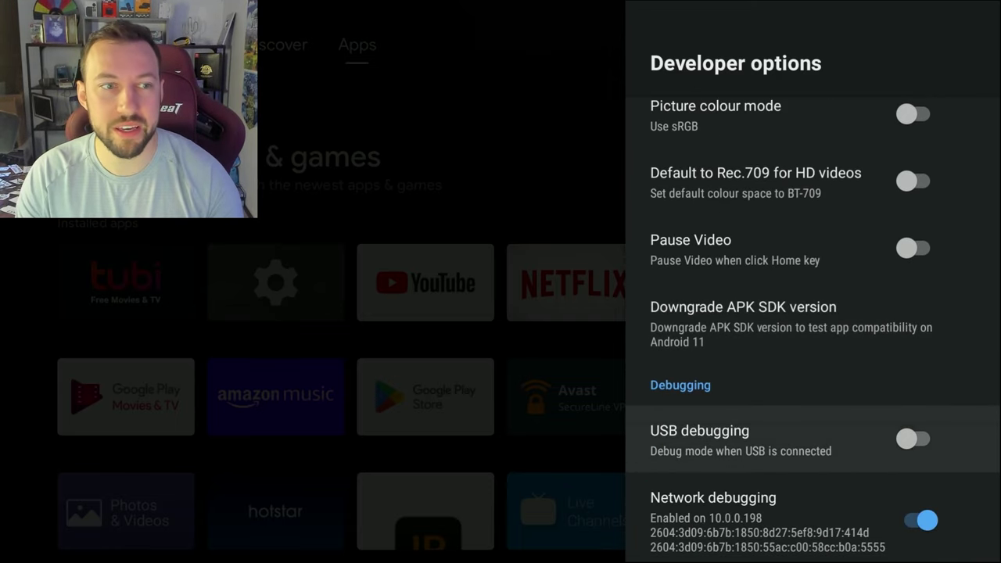
Examine the remaining Debugging entries and the Storage options in Developer options
key(Down)
key(Down)
key(Down)
key(Down)
key(Down)
key(Down)
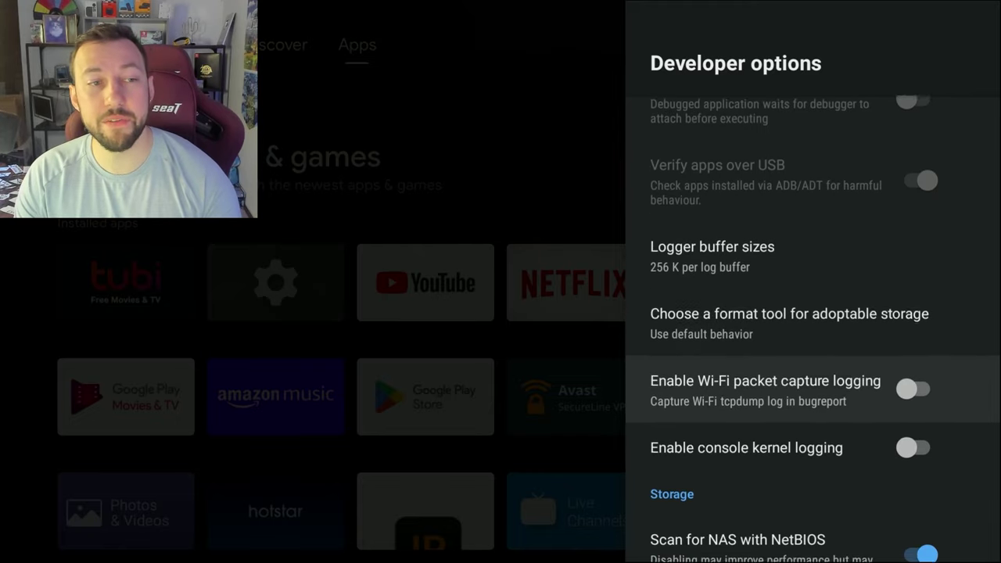
key(Down)
key(Down)
key(Down)
key(Down)
key(Down)
key(Down)
key(Down)
key(Down)
key(Down)
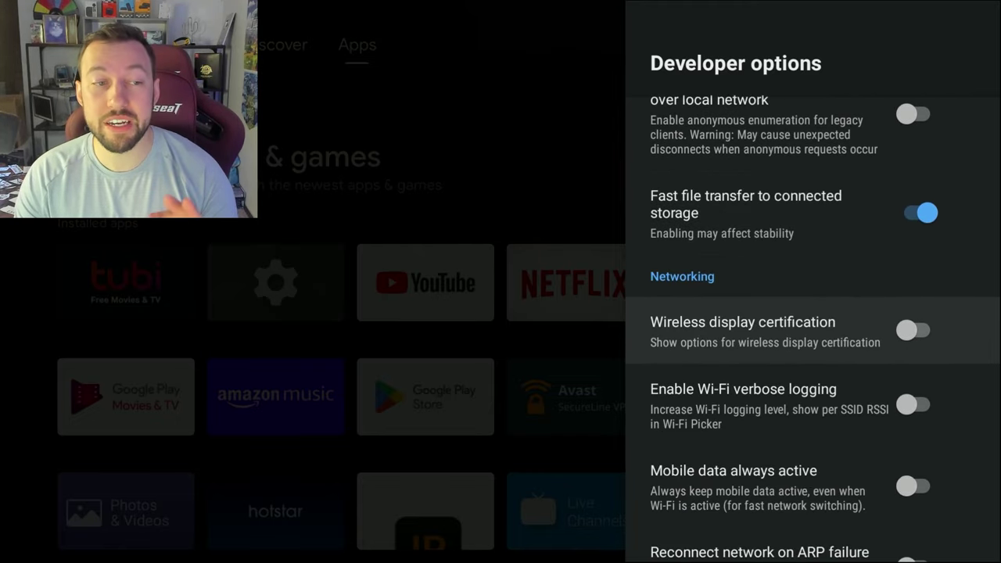
Examine the Networking options, including Bluetooth audio, as far as the Input section
key(Down)
key(Down)
key(Down)
key(Down)
key(Down)
key(Down)
key(Down)
key(Down)
key(Down)
key(Down)
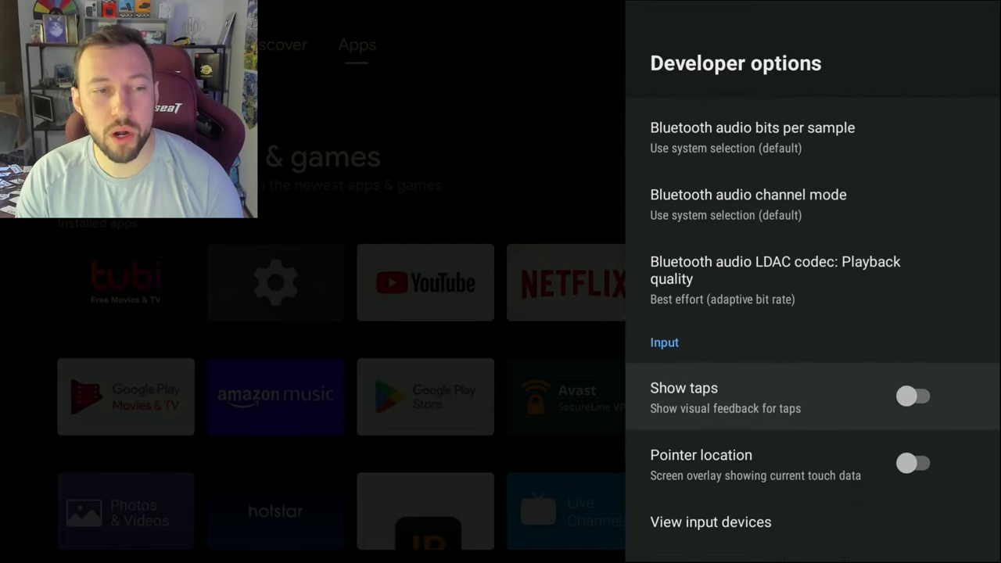
Find and look over the Window animation, Transition animation and Animator duration scale settings
key(Down)
key(Down)
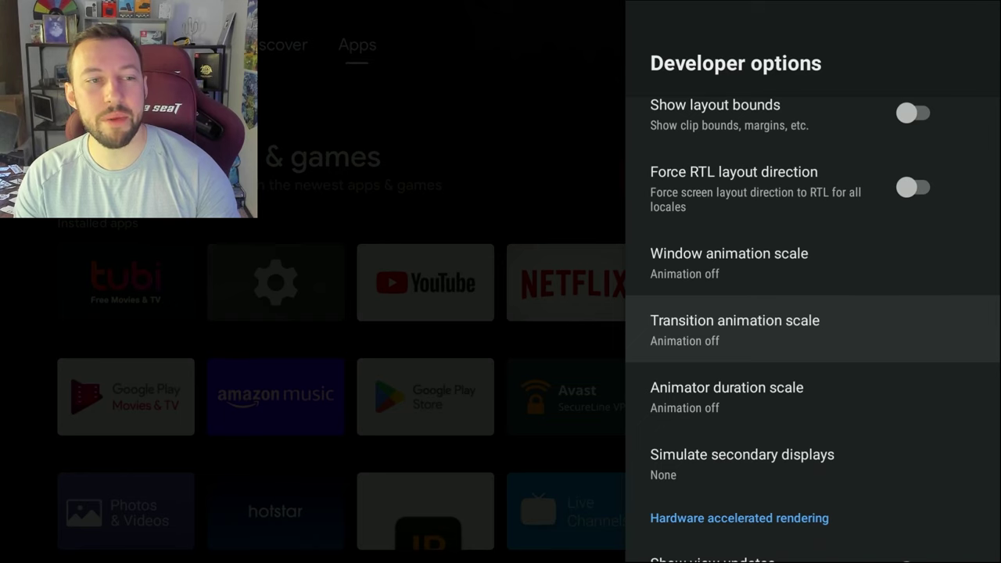
key(Down)
key(Up)
key(Up)
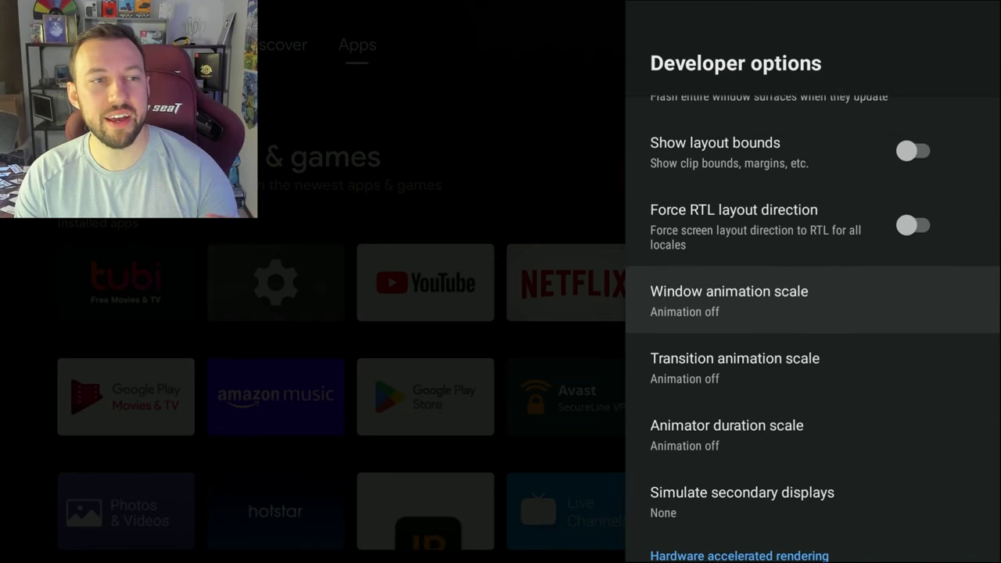
key(Down)
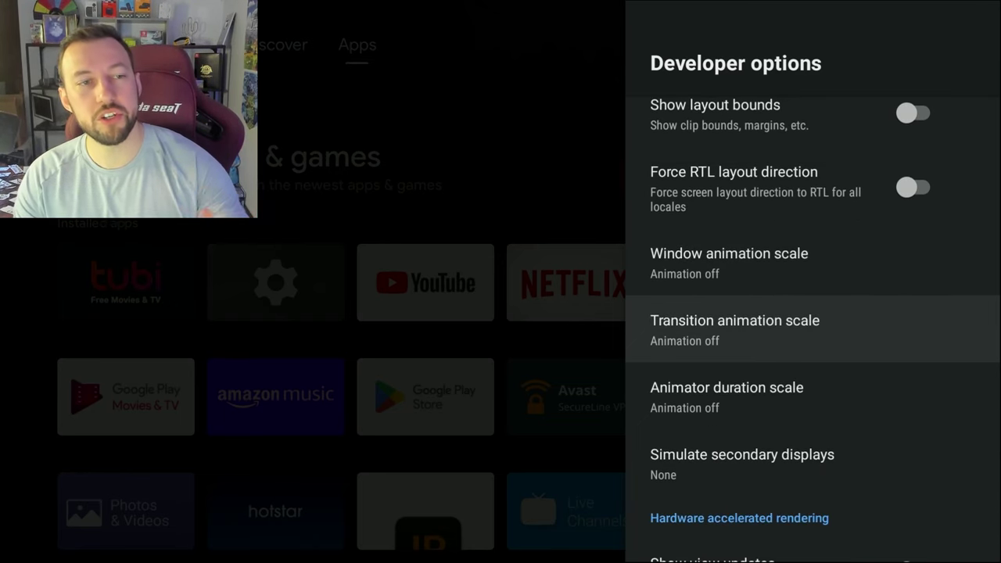
Set the Transition animation scale to Animation scale 10x and reopen its choices
key(Return)
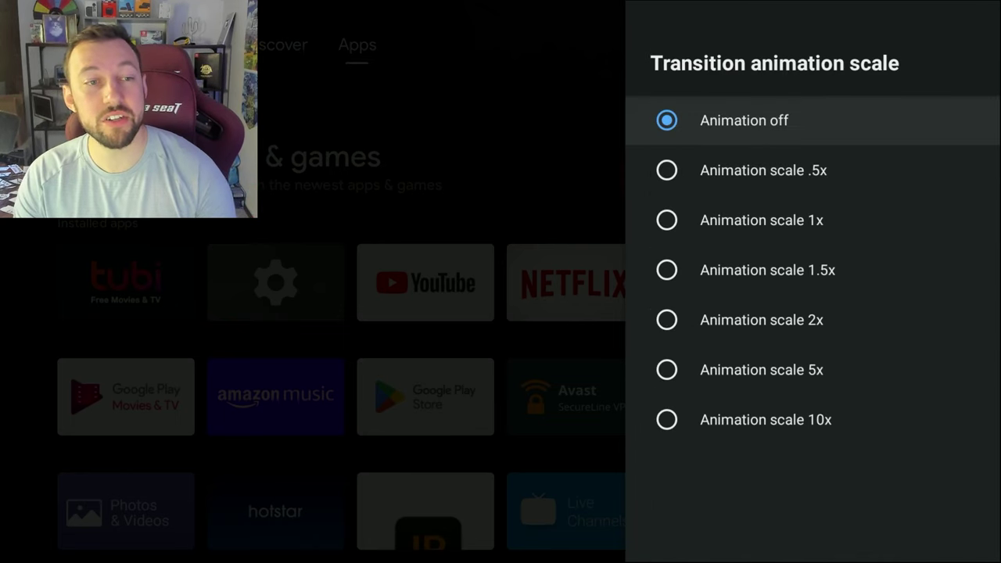
key(Down)
key(Down)
key(Down)
key(Down)
key(Down)
key(Down)
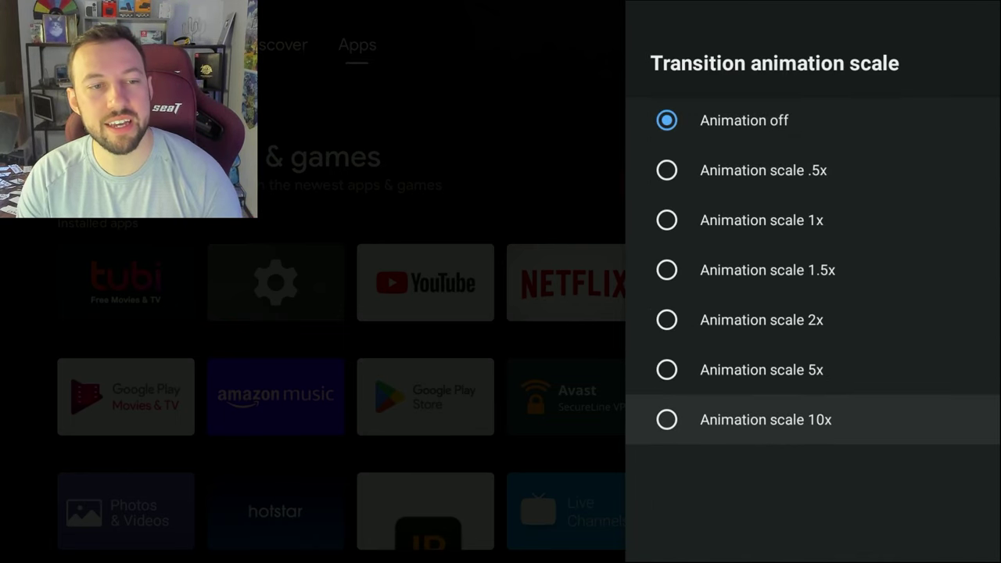
key(Return)
key(Return)
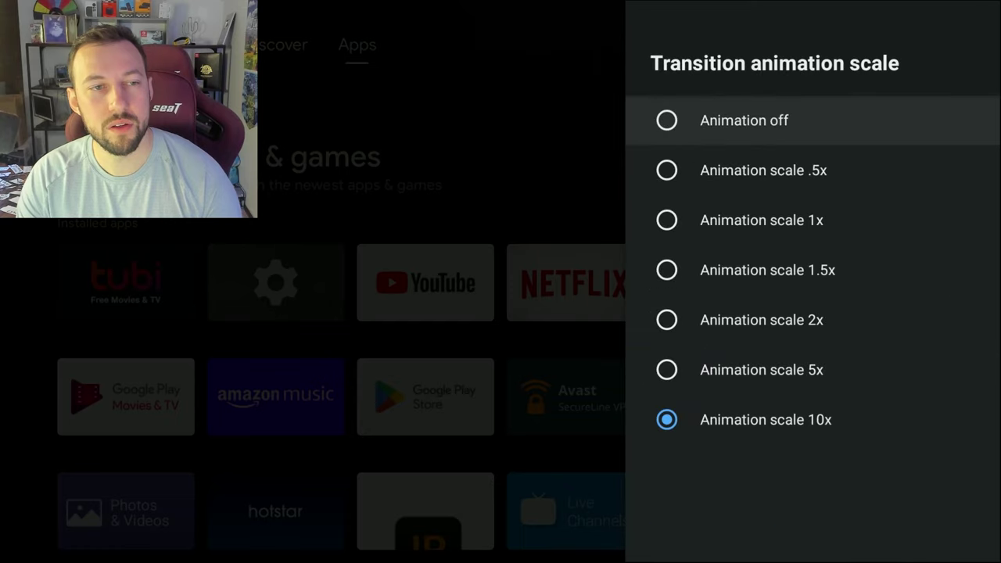
Set the Animator duration scale to Animation scale 10x
key(Escape)
key(Down)
key(Return)
key(Down)
key(Down)
key(Down)
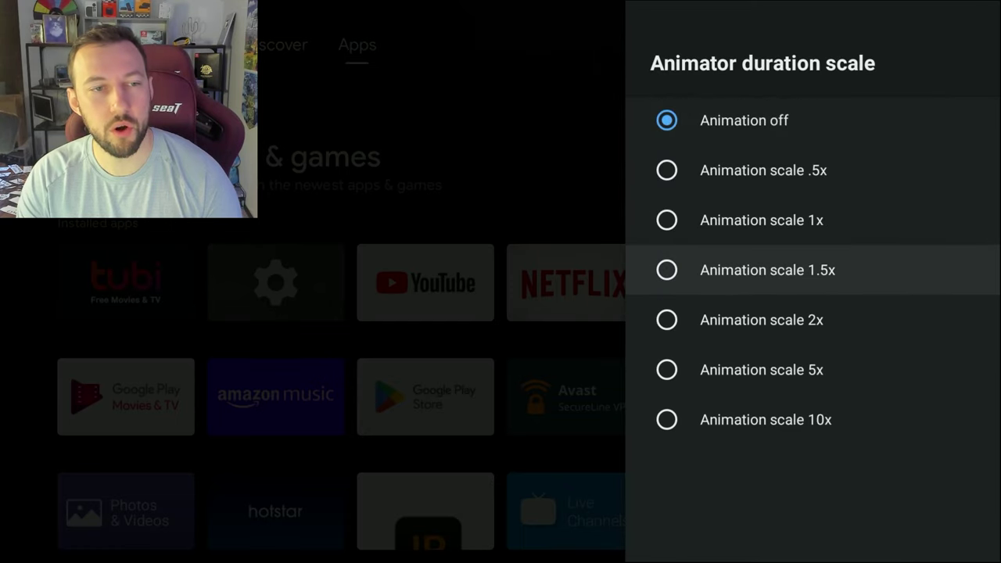
key(Down)
key(Down)
key(Down)
key(Return)
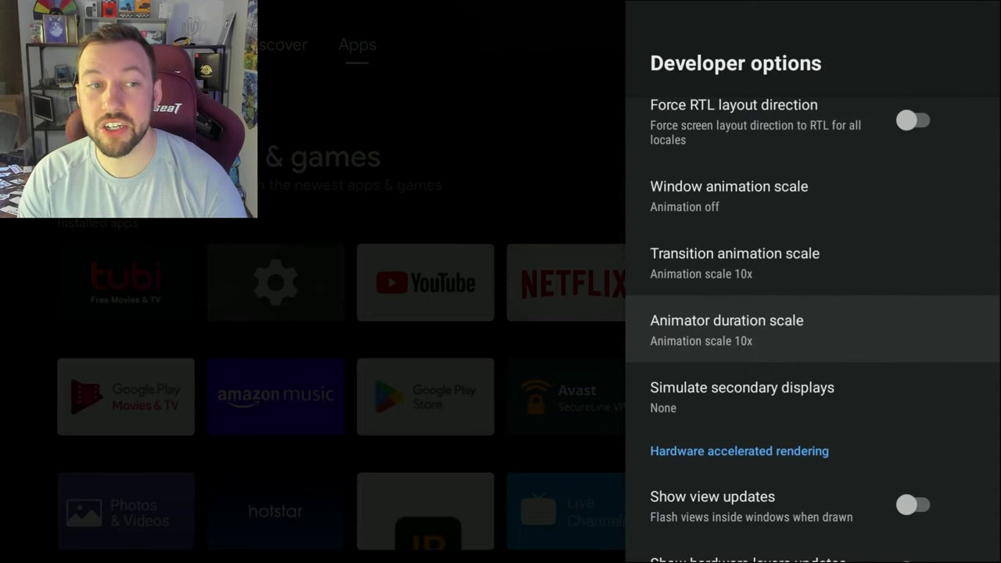
Set both the Animator duration scale and the Transition animation scale to Animation off
key(Return)
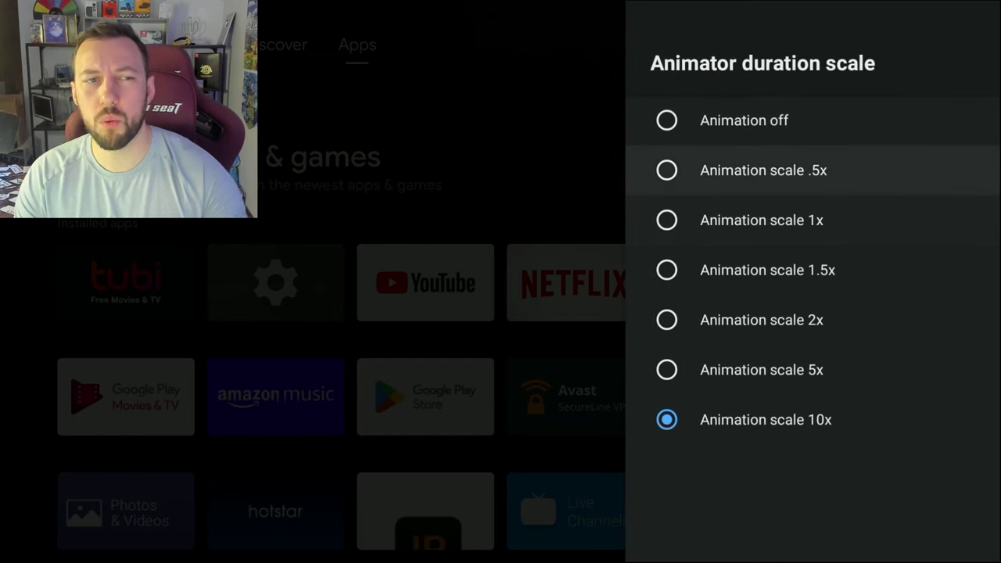
key(Down)
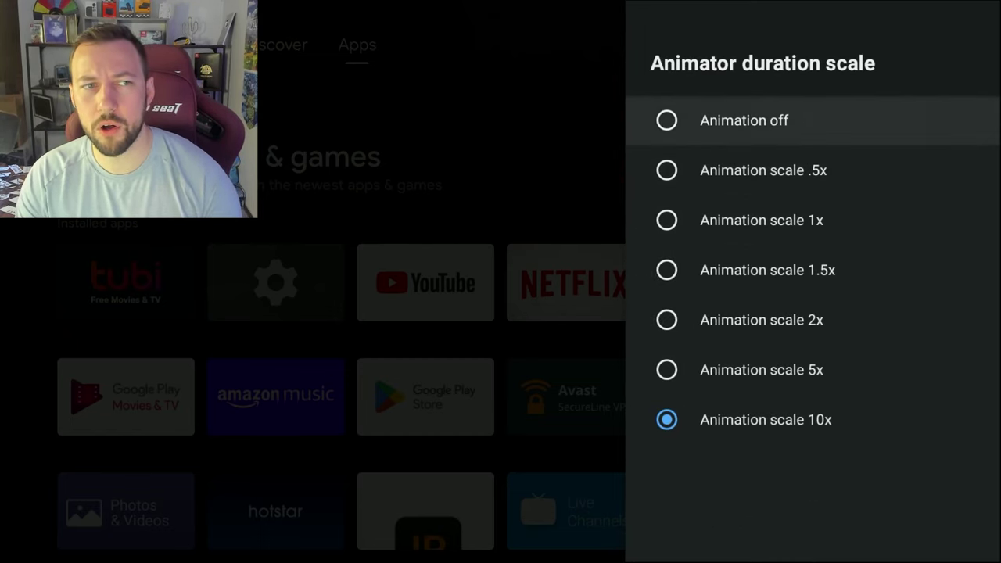
key(Return)
key(Up)
key(Return)
key(Return)
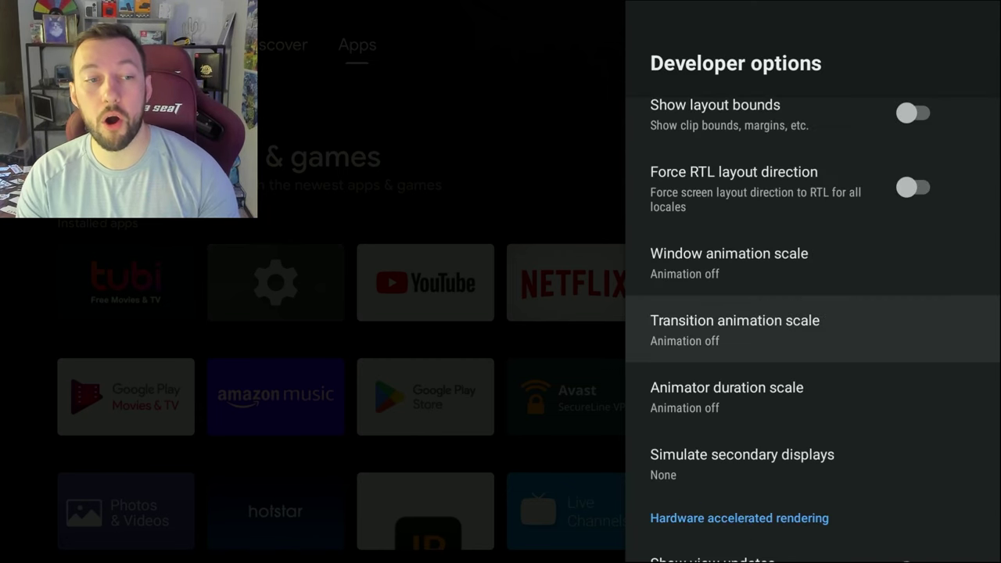
Examine the hardware accelerated rendering, HDMI, Audio and Monitoring sections of Developer options
key(Down)
key(Down)
key(Down)
key(Down)
key(Down)
key(Down)
key(Down)
key(Down)
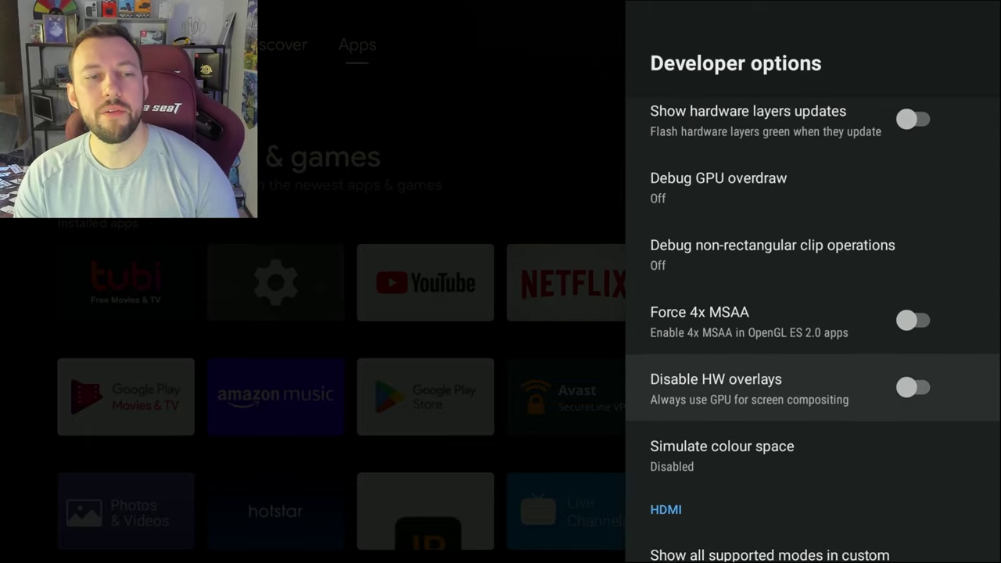
key(Down)
key(Down)
key(Down)
key(Down)
key(Down)
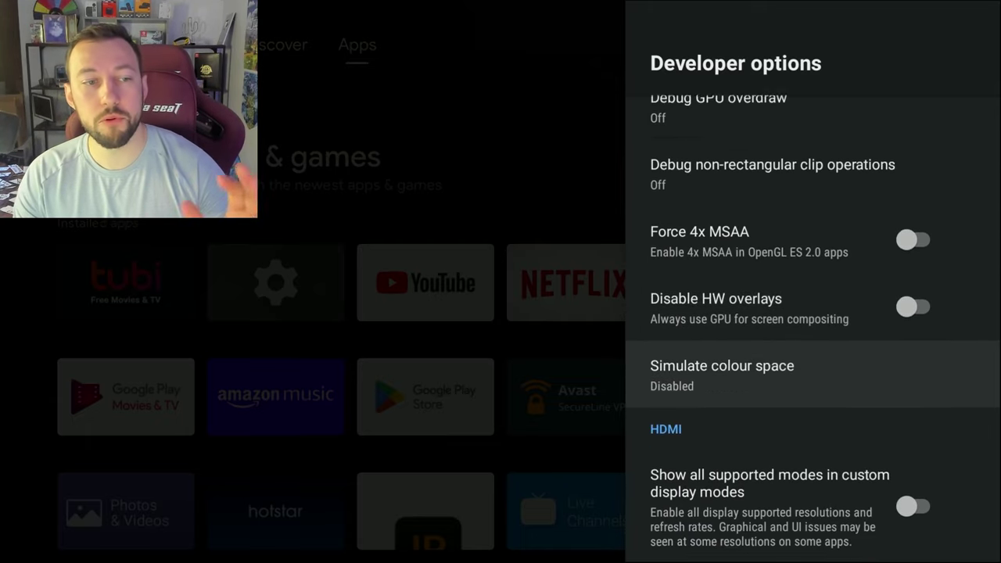
key(Down)
key(Down)
key(Down)
key(Down)
key(Down)
key(Down)
key(Down)
key(Down)
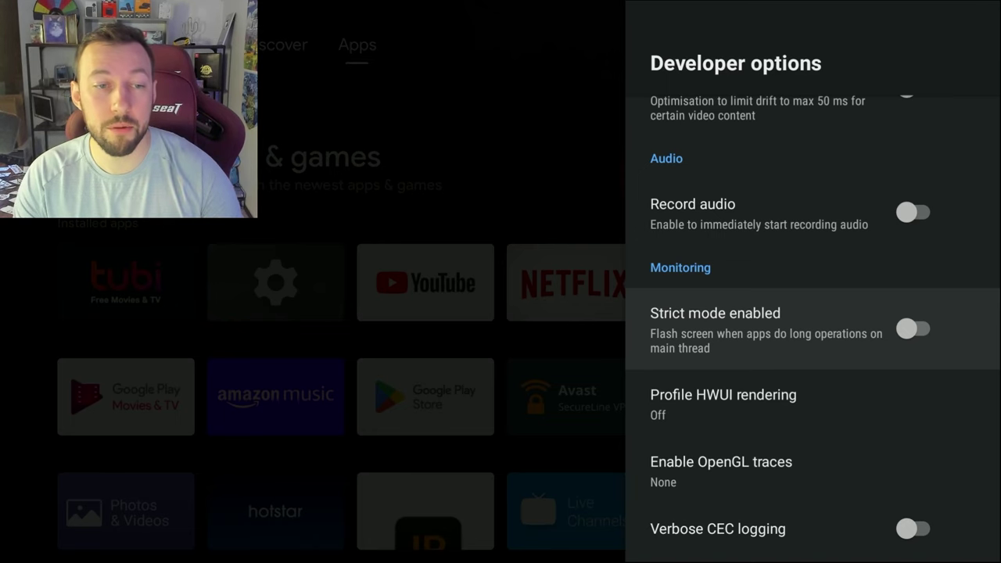
Leave Developer options for the home screen and reopen Device Preferences from Settings
key(Escape)
key(Escape)
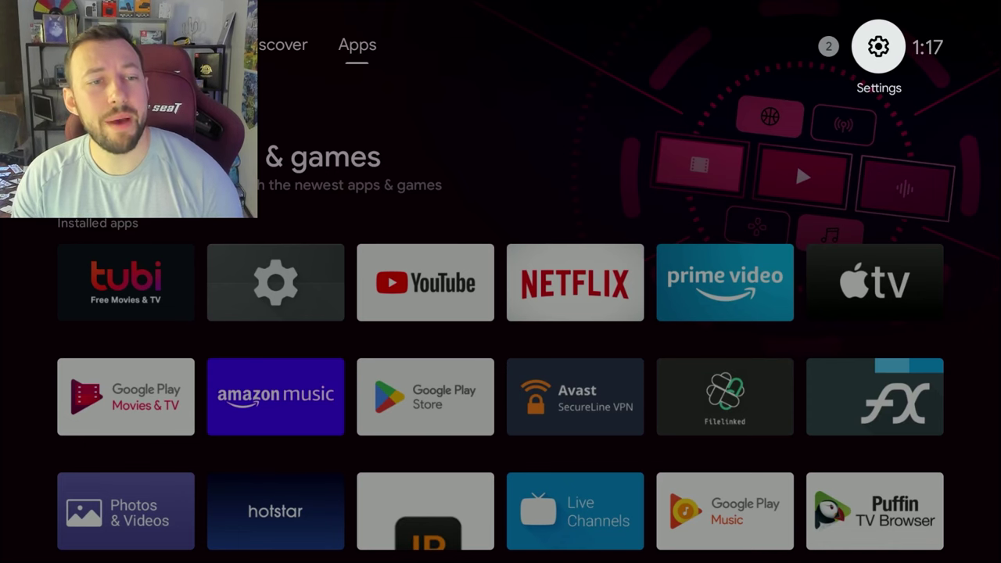
key(Return)
key(Down)
key(Down)
key(Down)
key(Down)
key(Return)
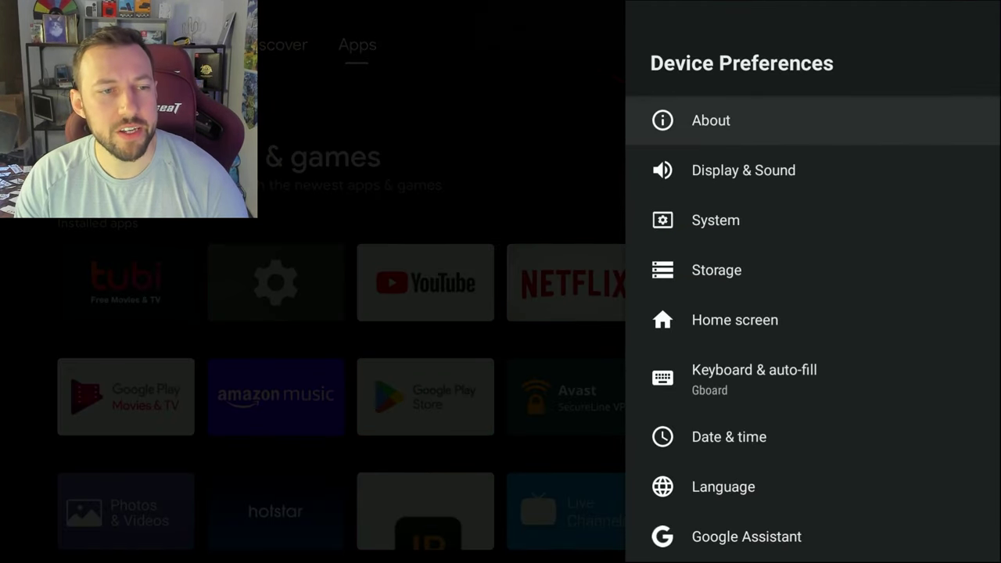
Open the Location settings from Device Preferences
key(Down)
key(Down)
key(Down)
key(Down)
key(Down)
key(Down)
key(Down)
key(Down)
key(Down)
key(Down)
key(Down)
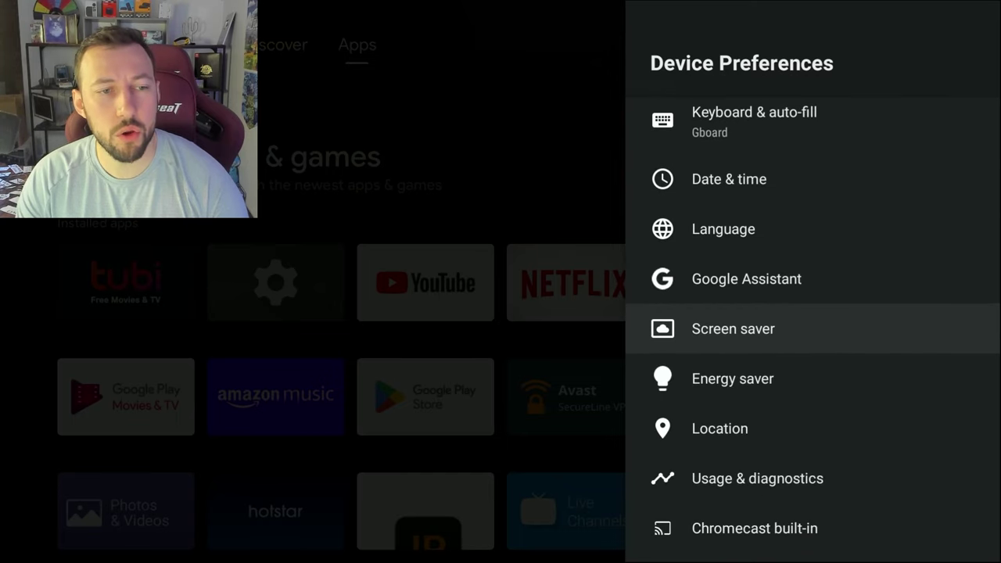
key(Return)
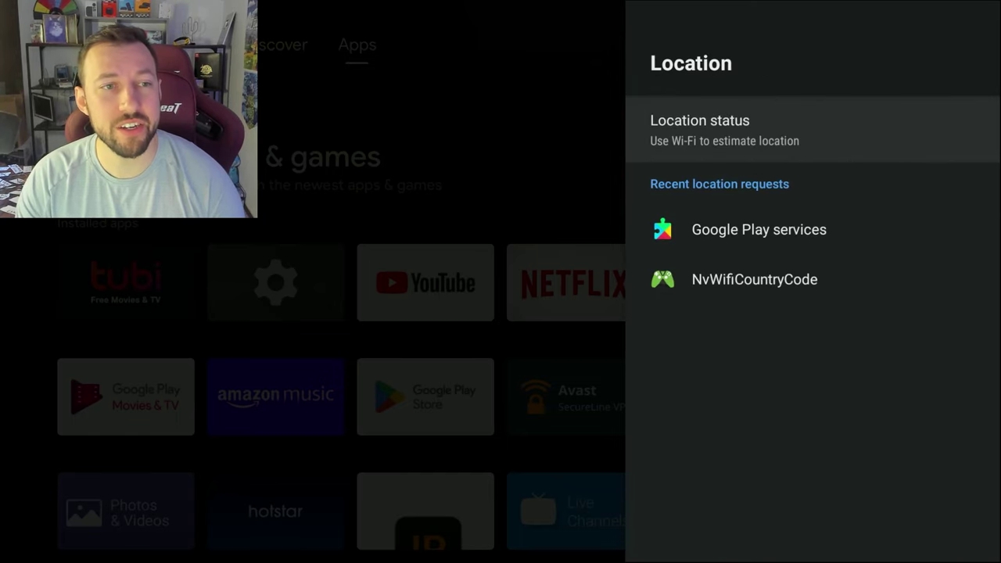
View Google Play services under Recent location requests and return to Device Preferences
key(Down)
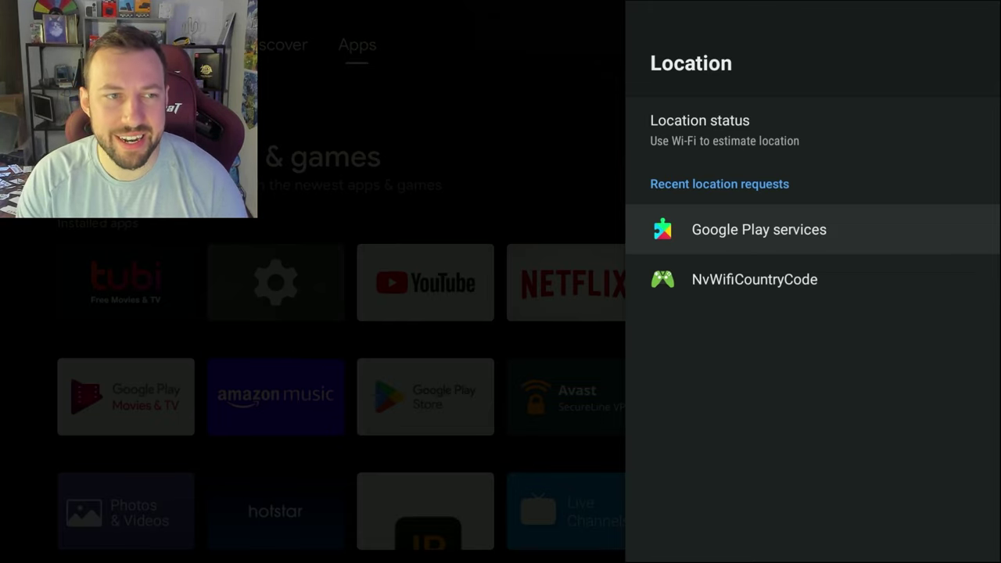
key(Return)
key(Escape)
key(Escape)
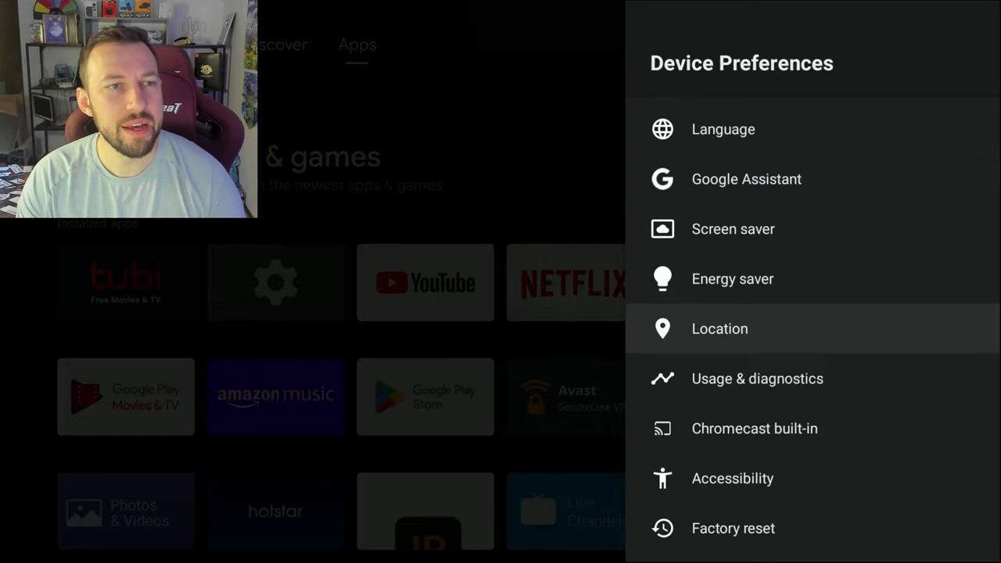
Leave and re-enter Device Preferences, and open the Location settings again
key(Escape)
key(Return)
key(Down)
key(Down)
key(Down)
key(Down)
key(Down)
key(Down)
key(Down)
key(Down)
key(Down)
key(Down)
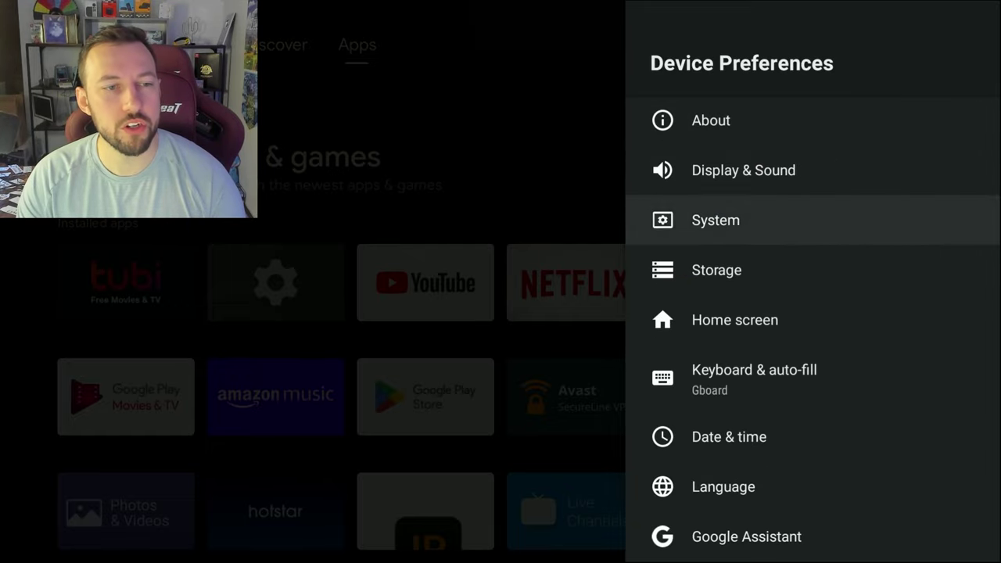
key(Down)
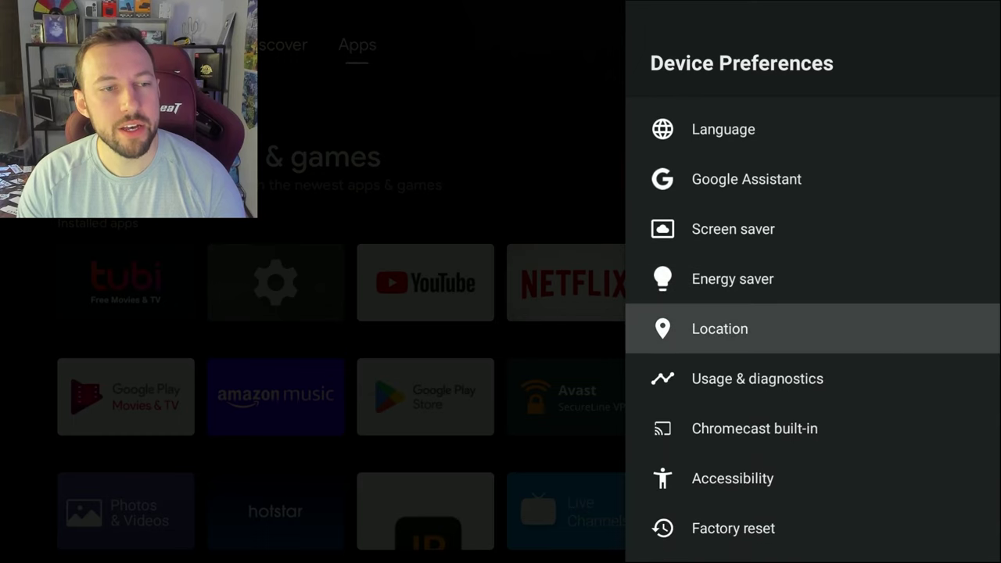
key(Return)
Open the Permissions of Google Play services from the recent location requests
key(Down)
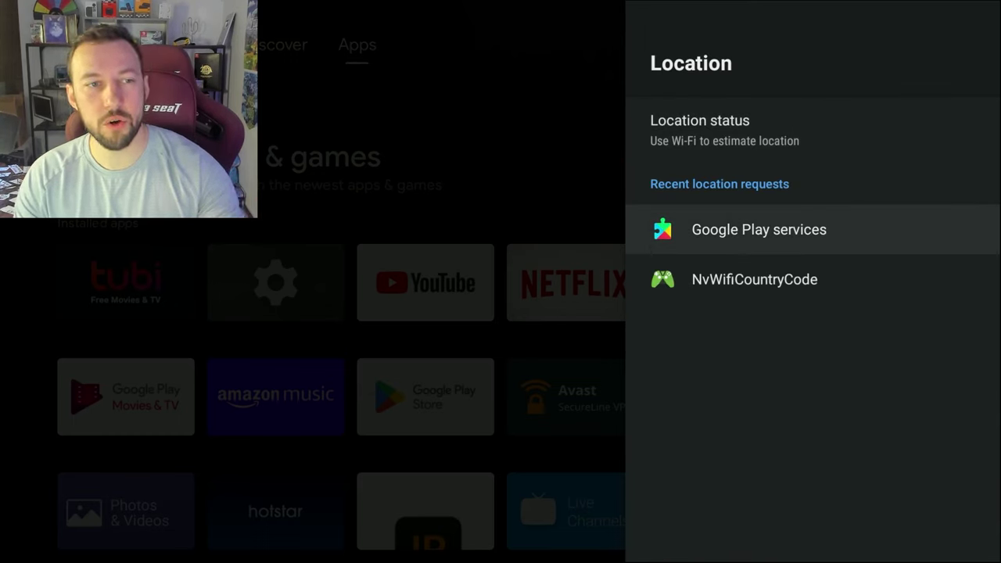
key(Return)
key(Down)
key(Down)
key(Down)
key(Down)
key(Down)
key(Down)
key(Down)
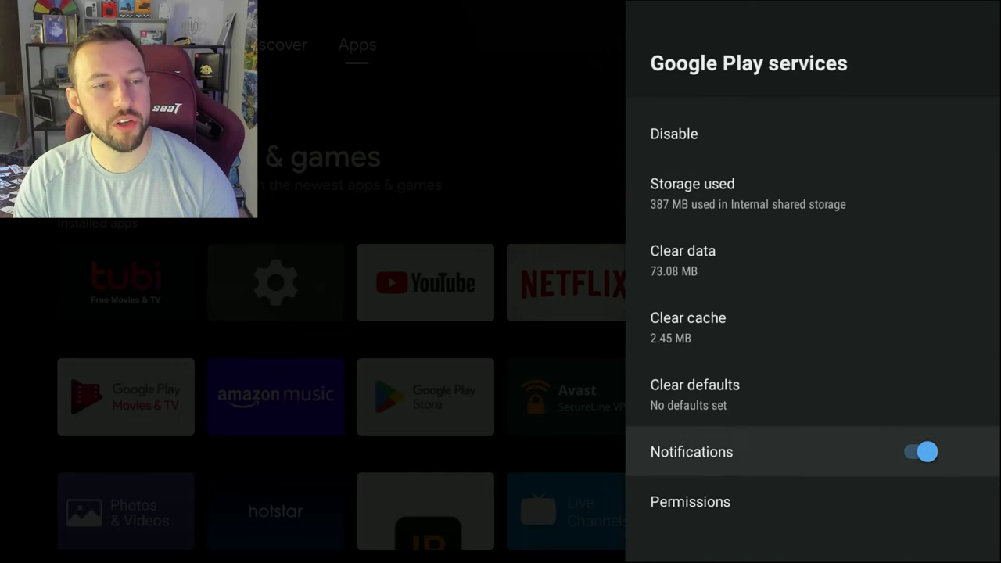
key(Return)
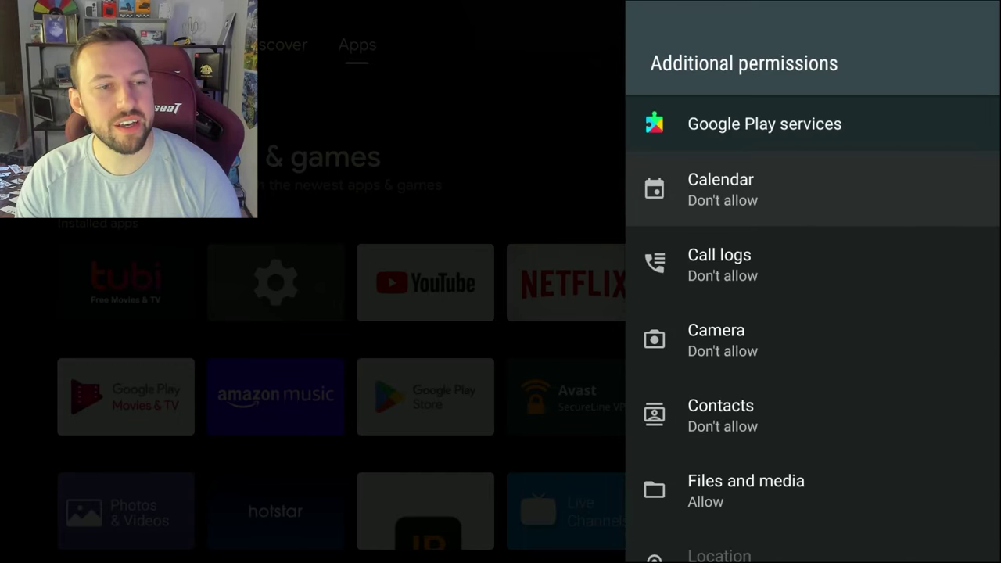
Examine the permissions granted to Google Play services, from Calendar through to SMS
key(Down)
key(Down)
key(Down)
key(Down)
key(Down)
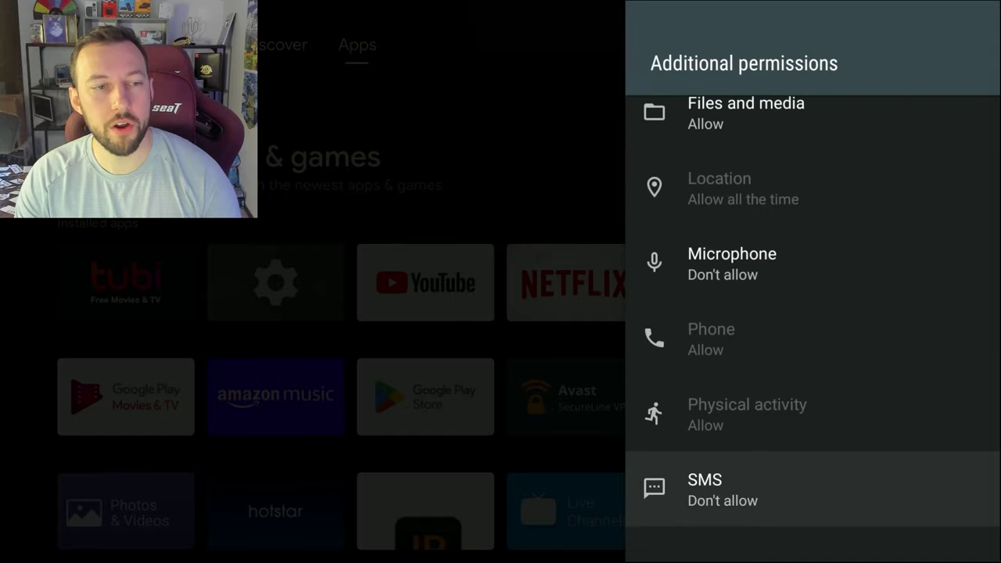
key(Up)
key(Up)
key(Up)
key(Up)
key(Up)
key(Up)
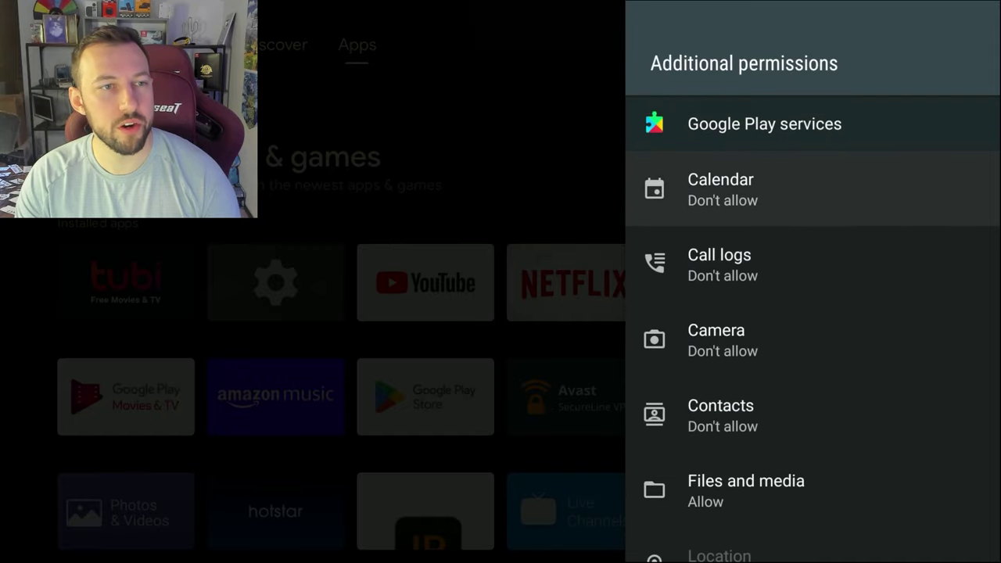
Review the additional permissions of Google Play services down to Microphone, and leave the settings for the home screen
key(Down)
key(Down)
key(Down)
key(Down)
key(Down)
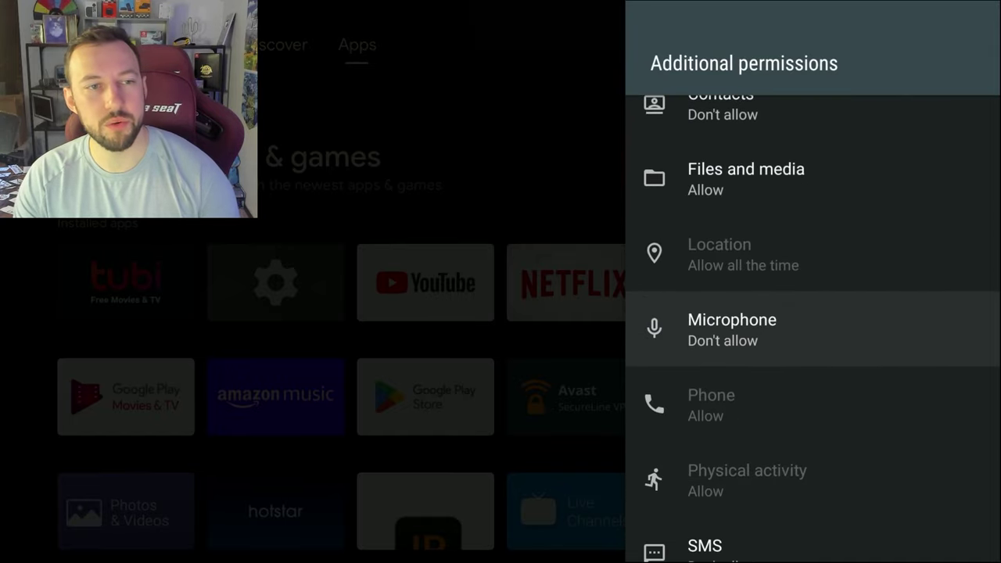
key(Escape)
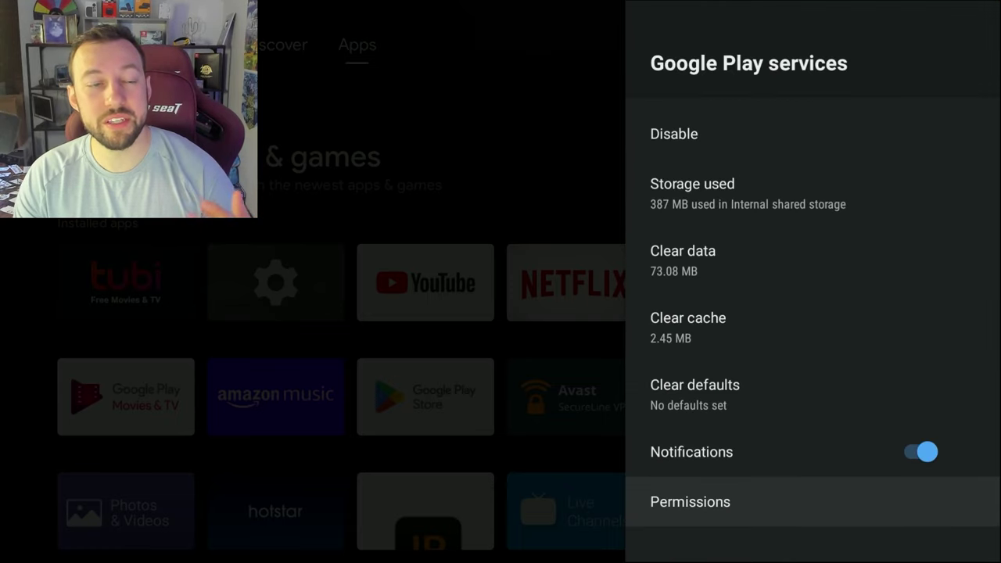
key(Escape)
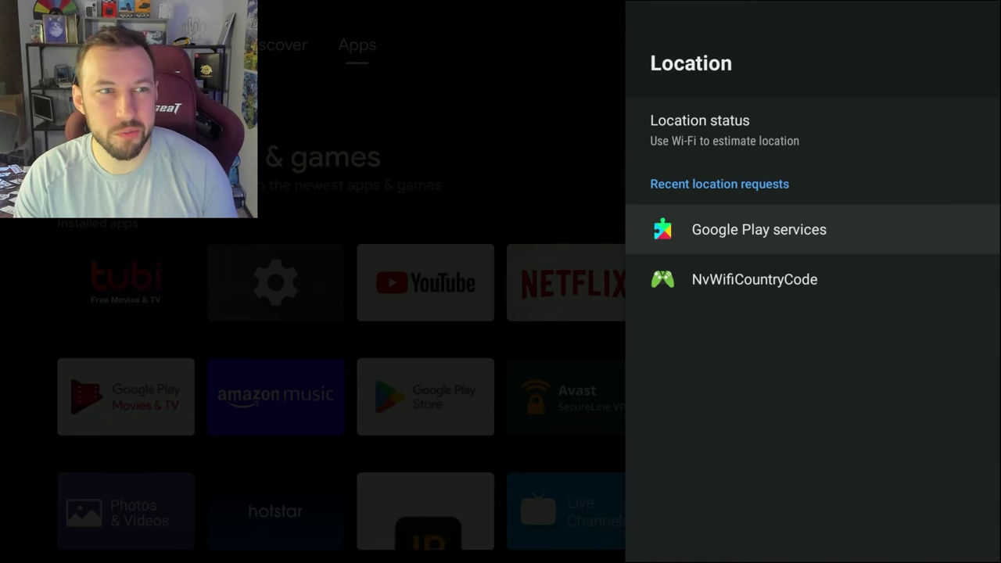
key(Escape)
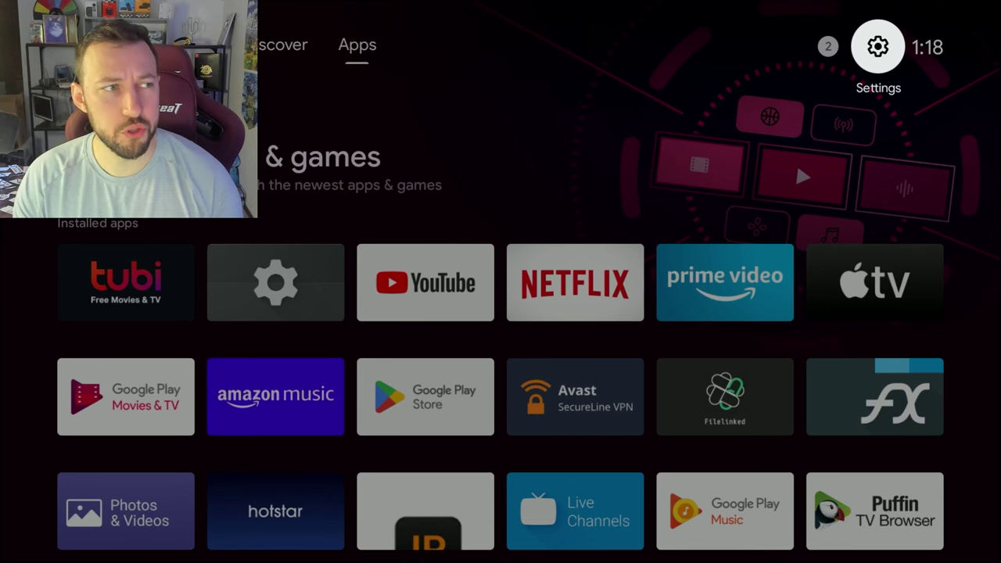
Open Settings and enter Device Preferences
key(Return)
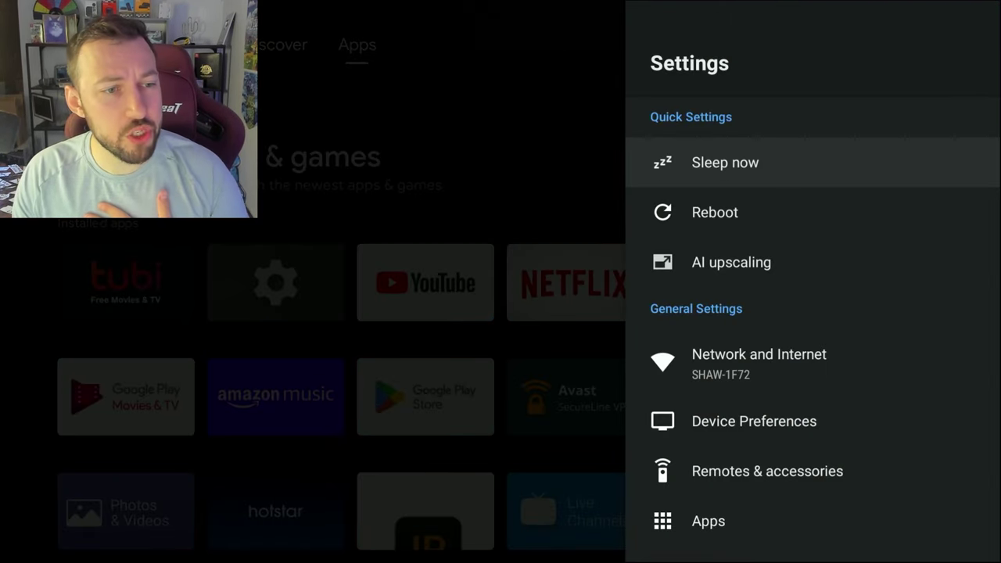
key(Down)
key(Down)
key(Down)
key(Down)
key(Return)
Open the Energy saver settings within Device Preferences
key(Down)
key(Down)
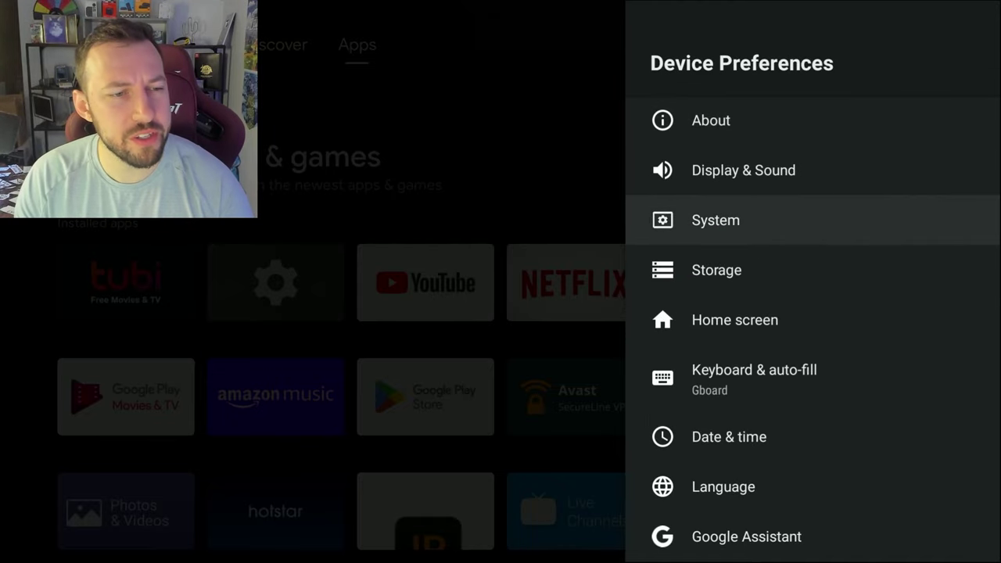
key(Down)
key(Down)
key(Down)
key(Down)
key(Down)
key(Down)
key(Down)
key(Down)
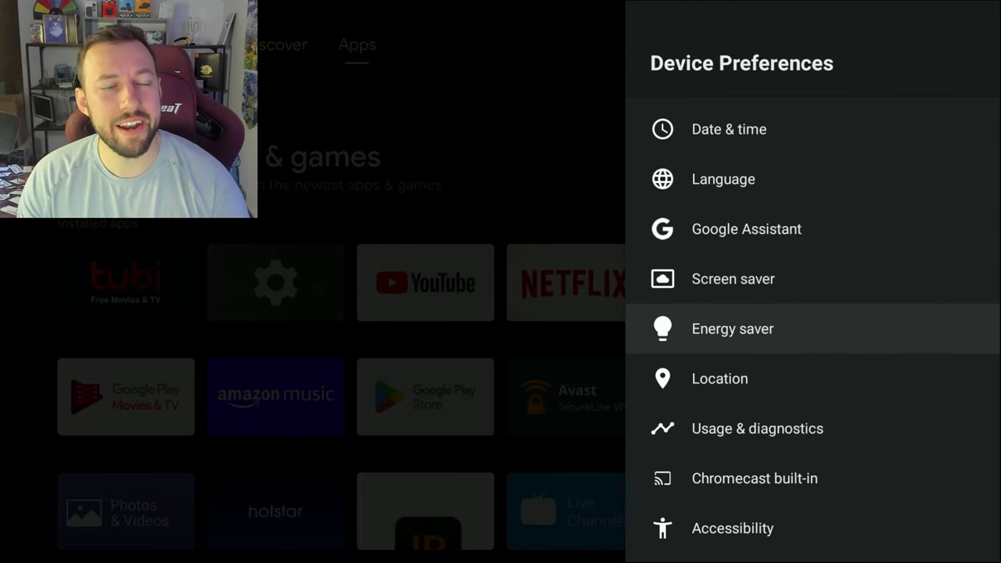
key(Return)
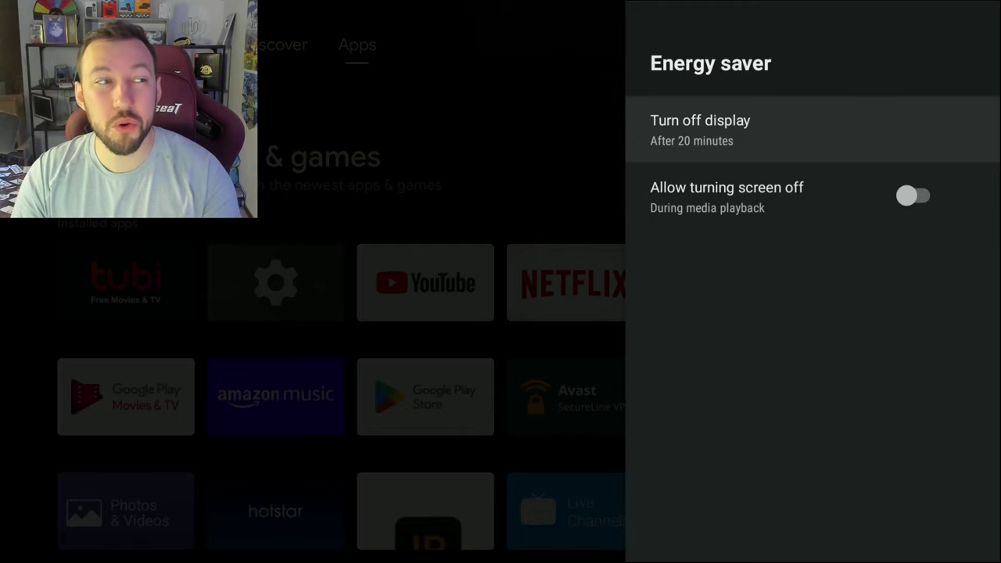
Set the display to turn off after 5 minutes
key(Return)
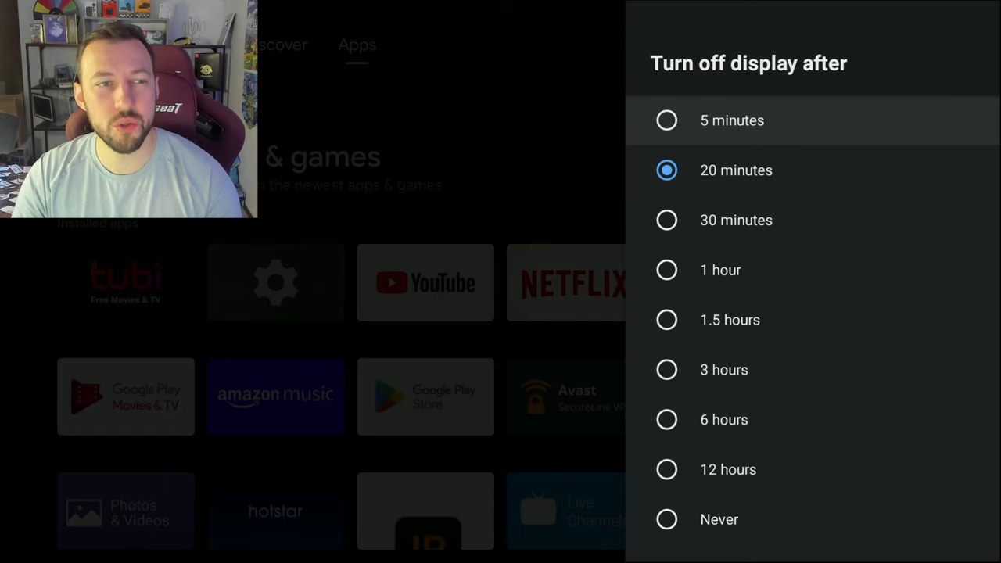
key(Down)
key(Down)
key(Down)
key(Down)
key(Down)
key(Down)
key(Down)
key(Down)
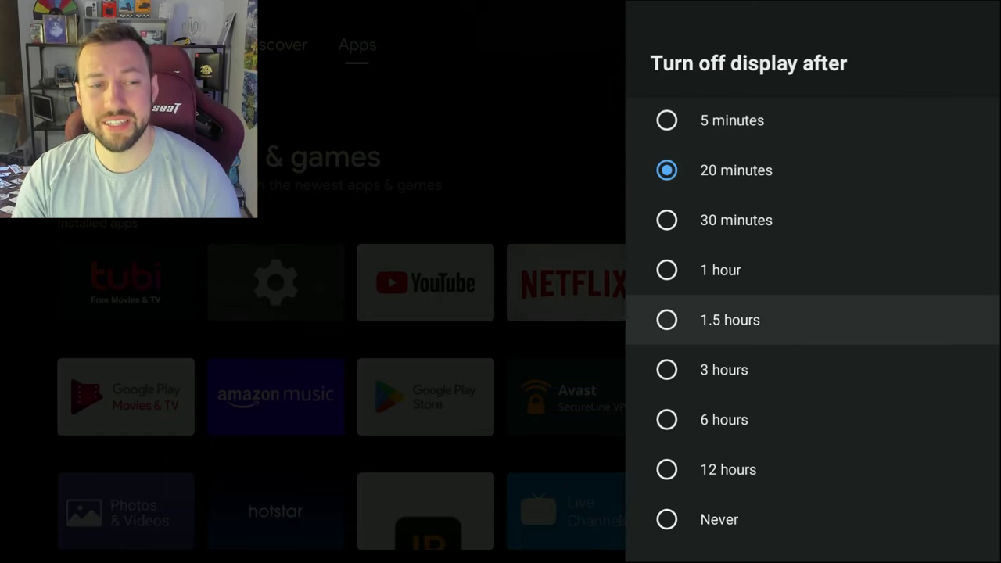
key(Up)
key(Up)
key(Up)
key(Up)
key(Up)
key(Up)
key(Up)
key(Up)
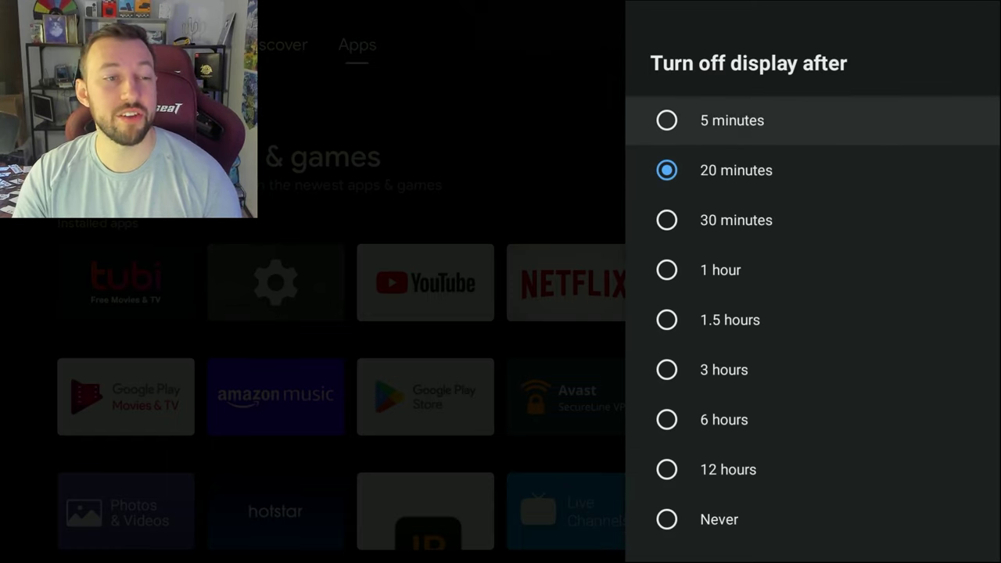
key(Return)
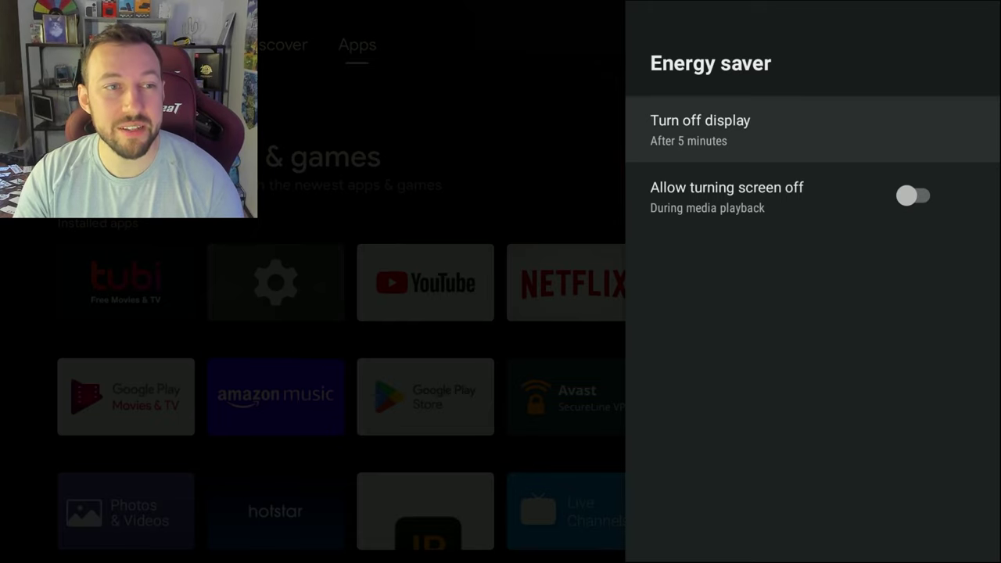
Check the option for turning the screen off during media playback and the Turn off display setting, and return to the home screen
key(Down)
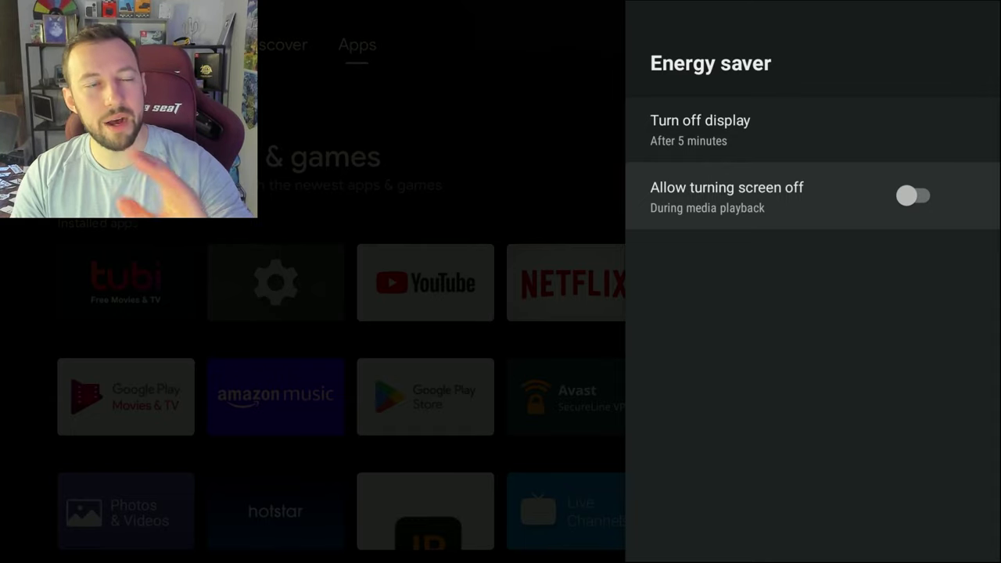
key(Up)
key(Return)
key(Escape)
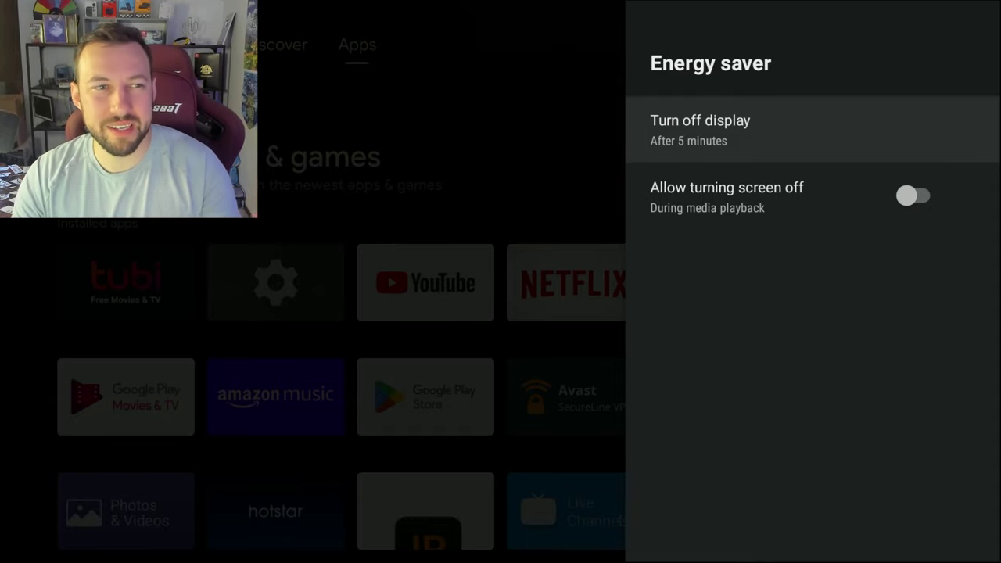
key(Home)
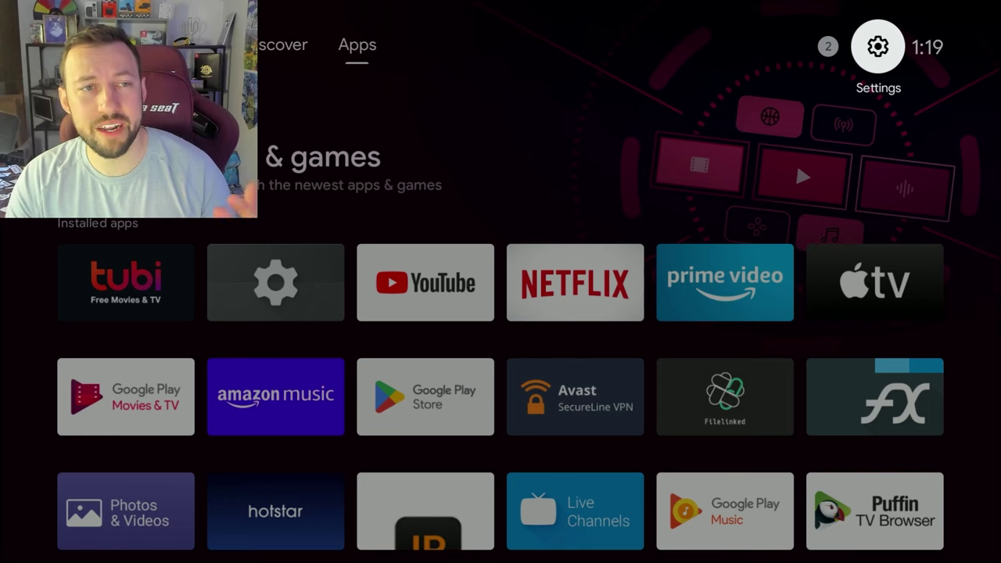
Reopen Settings and go into Device Preferences
key(Return)
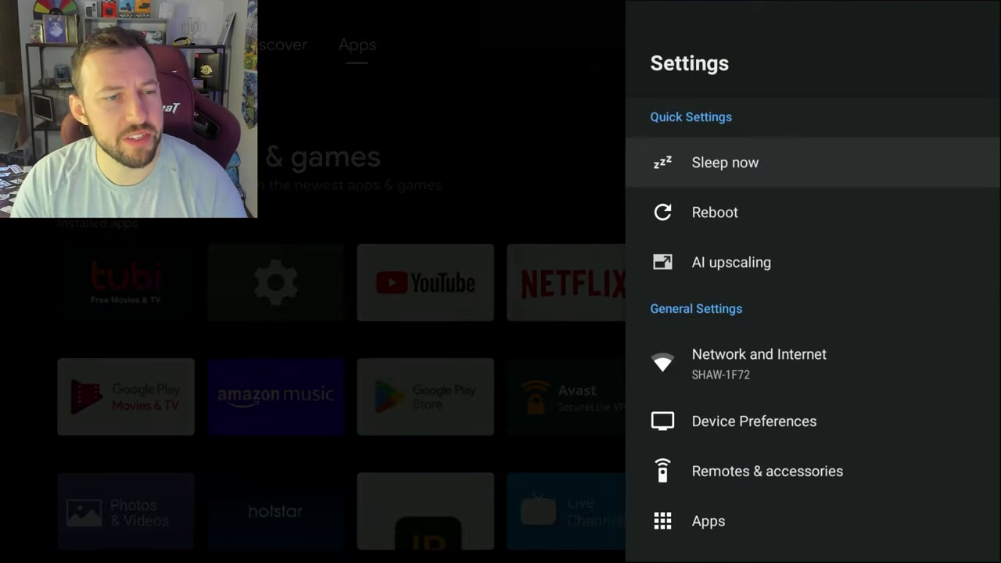
key(Down)
key(Return)
Open the Storage settings within Device Preferences
key(Down)
key(Down)
key(Down)
key(Down)
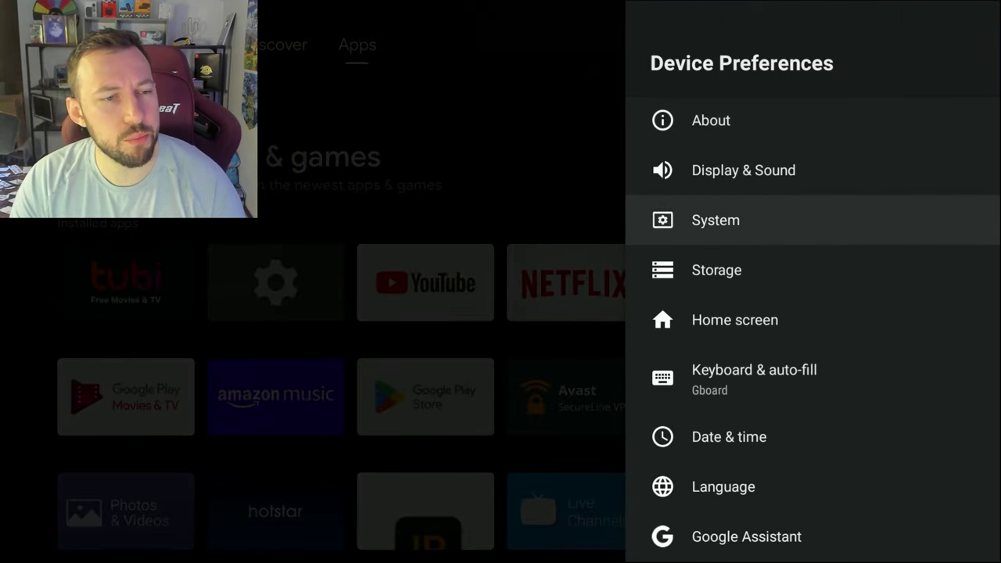
key(Down)
key(Down)
key(Up)
key(Up)
key(Up)
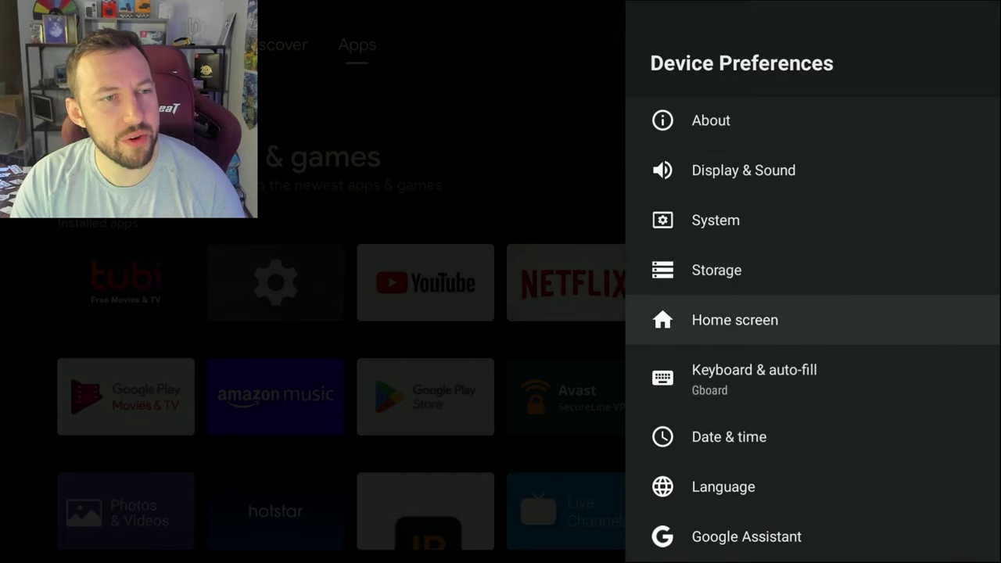
key(Return)
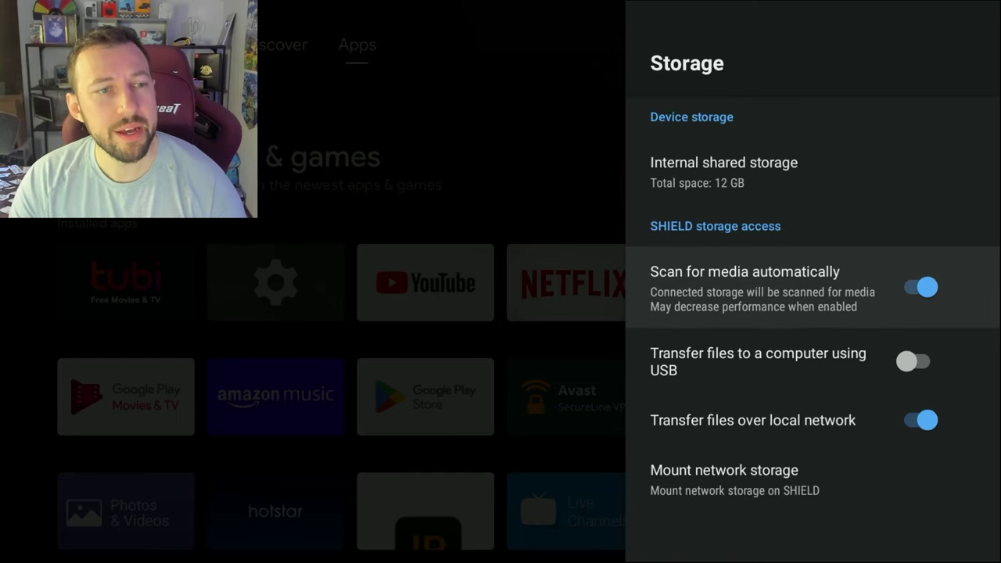
Examine the usage categories of Internal shared storage, from Apps through to Available
key(Up)
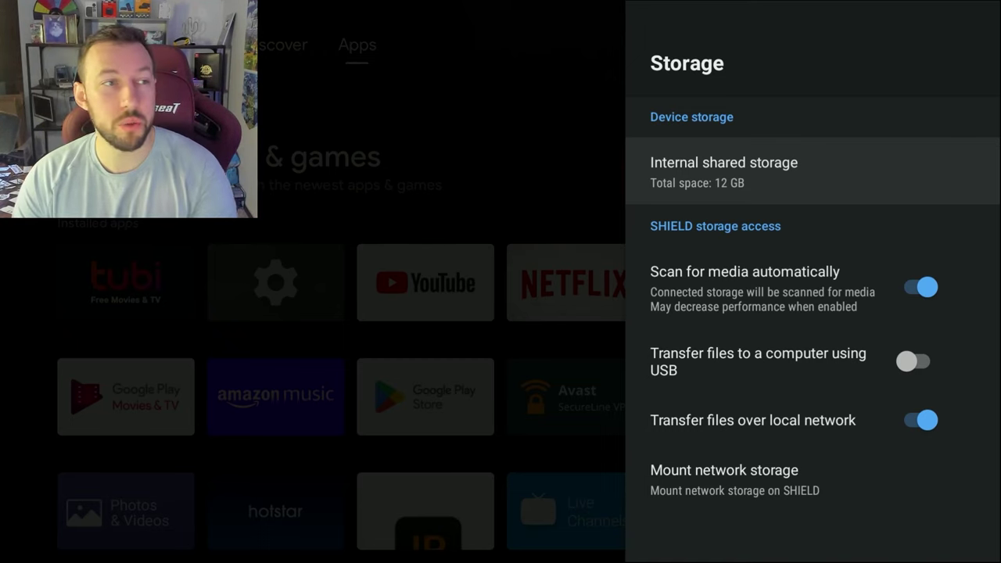
key(Return)
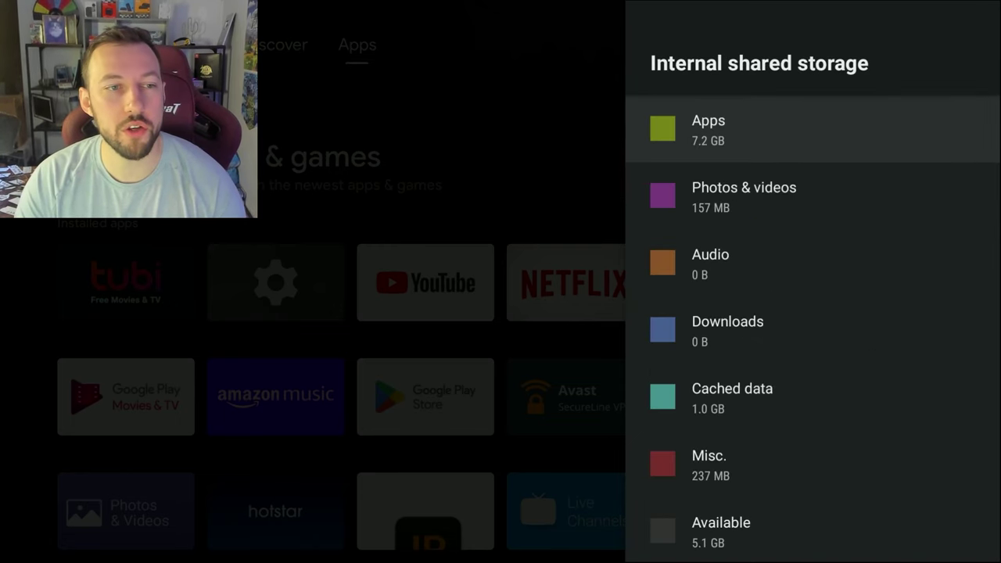
key(Escape)
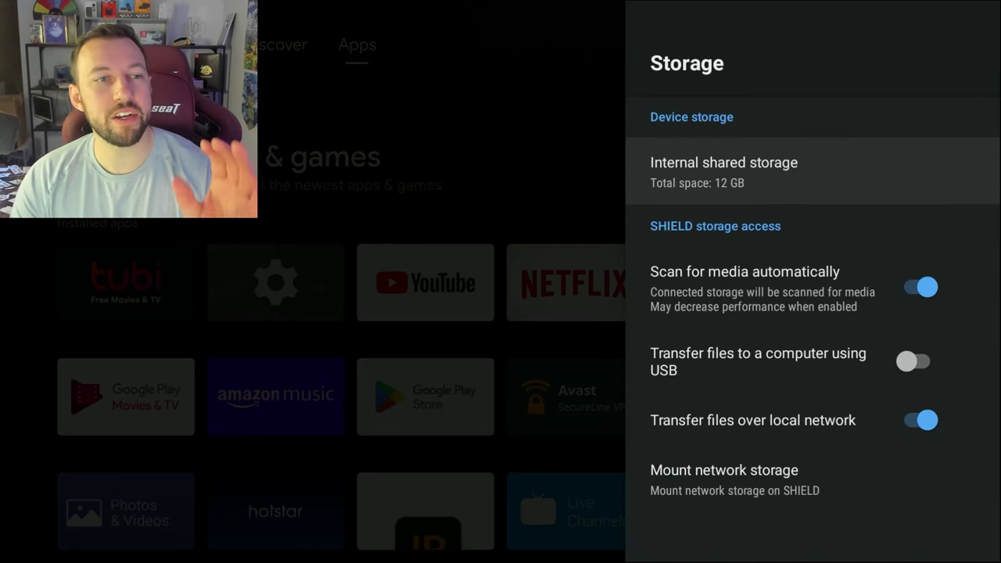
key(Return)
key(Down)
key(Down)
key(Down)
key(Down)
key(Down)
key(Down)
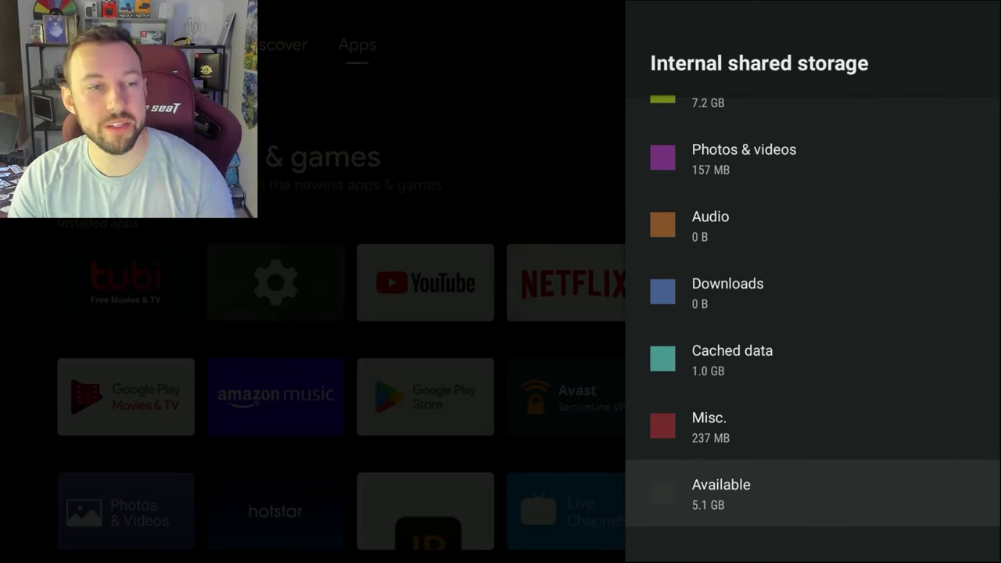
key(Escape)
Open the list of all installed apps from the Apps category of Internal shared storage
key(Return)
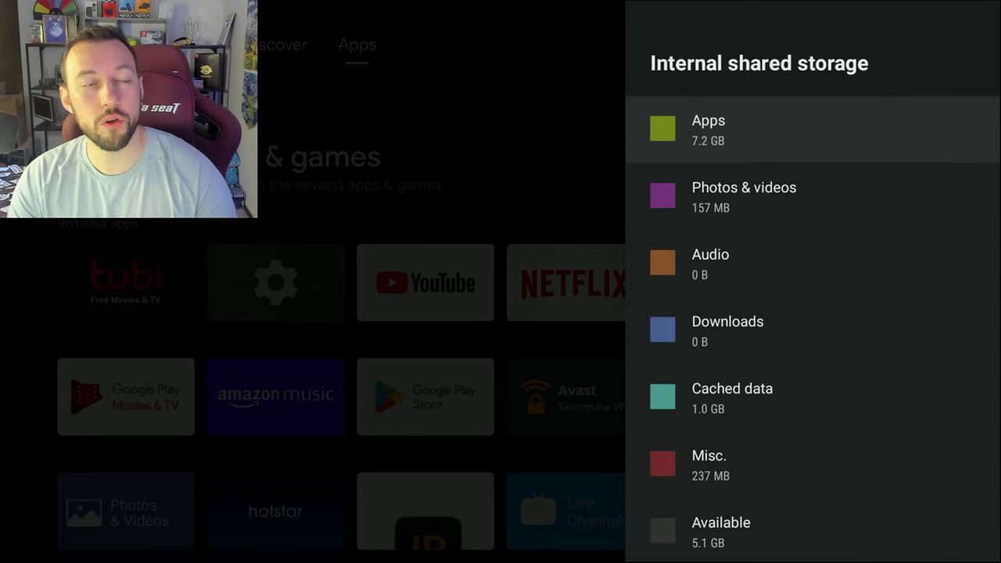
key(Return)
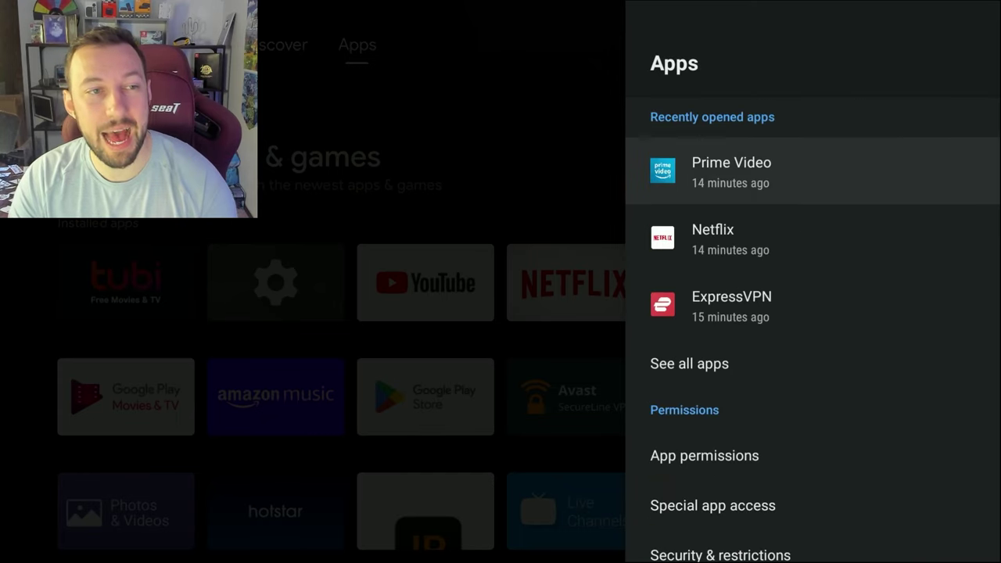
key(Down)
key(Down)
key(Down)
key(Return)
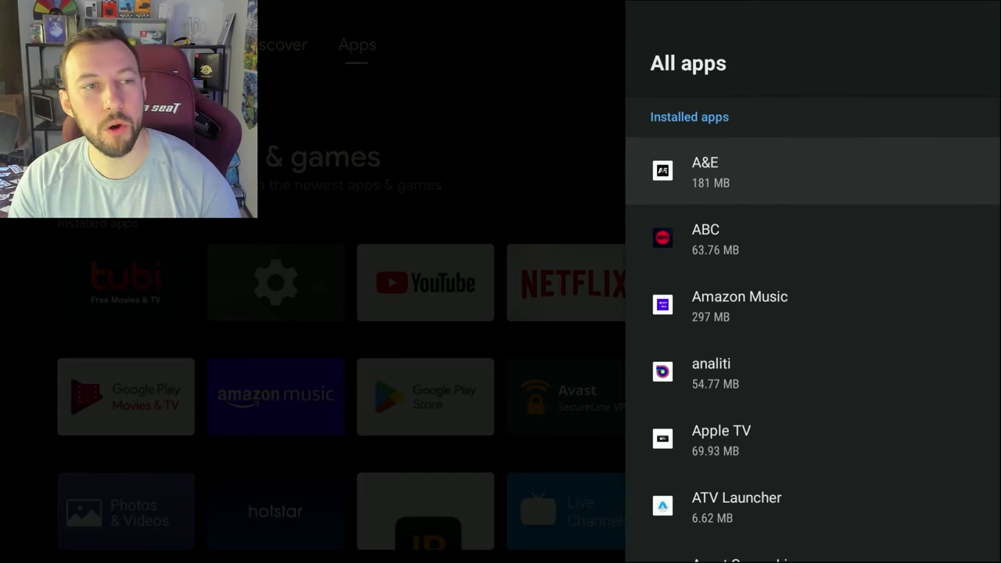
Browse the installed apps and their sizes, and open the details of Disney+
key(Down)
key(Down)
key(Down)
key(Down)
key(Down)
key(Down)
key(Down)
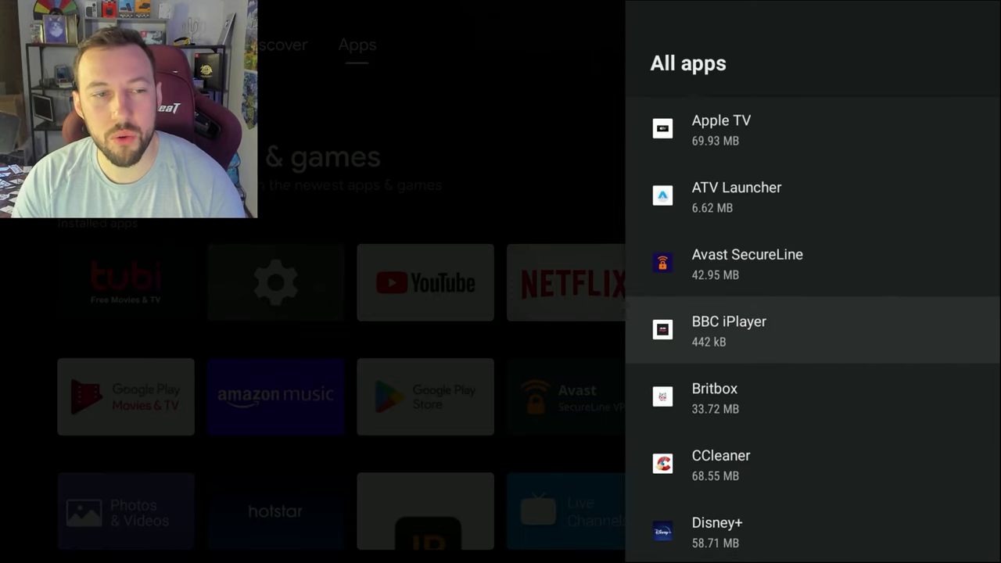
key(Down)
key(Down)
key(Down)
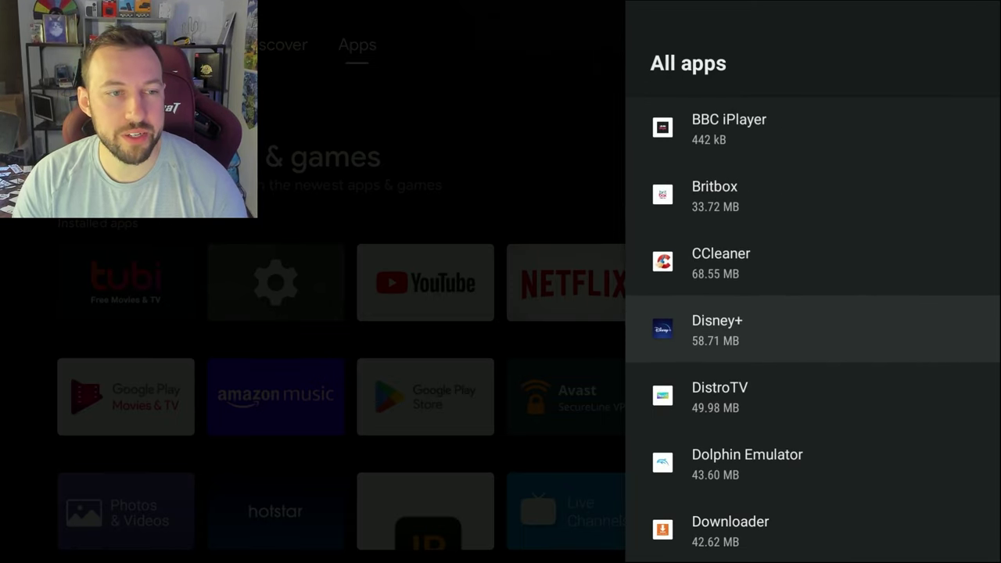
key(Return)
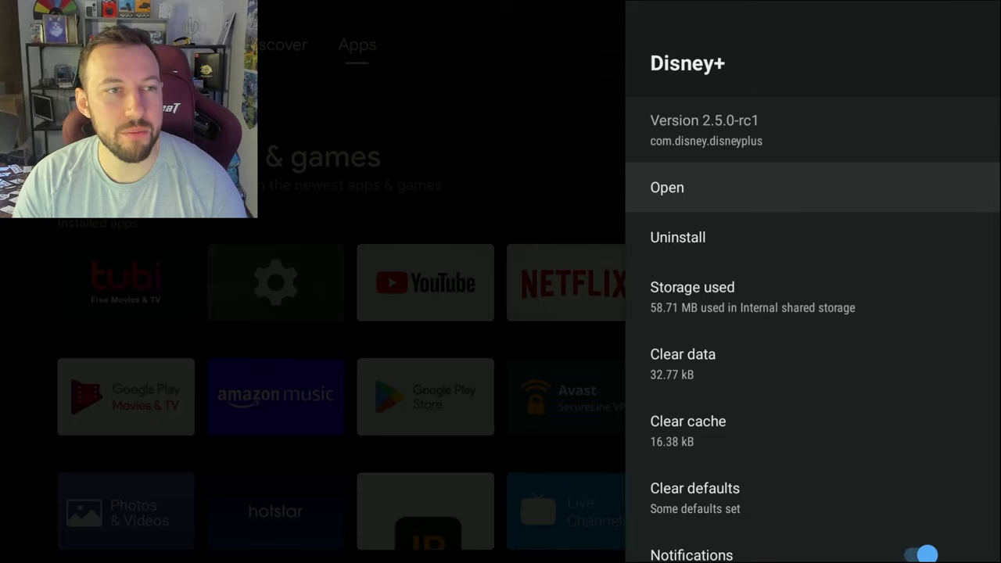
Start uninstalling Disney+, cancel the removal and return to Internal shared storage
key(Down)
key(Return)
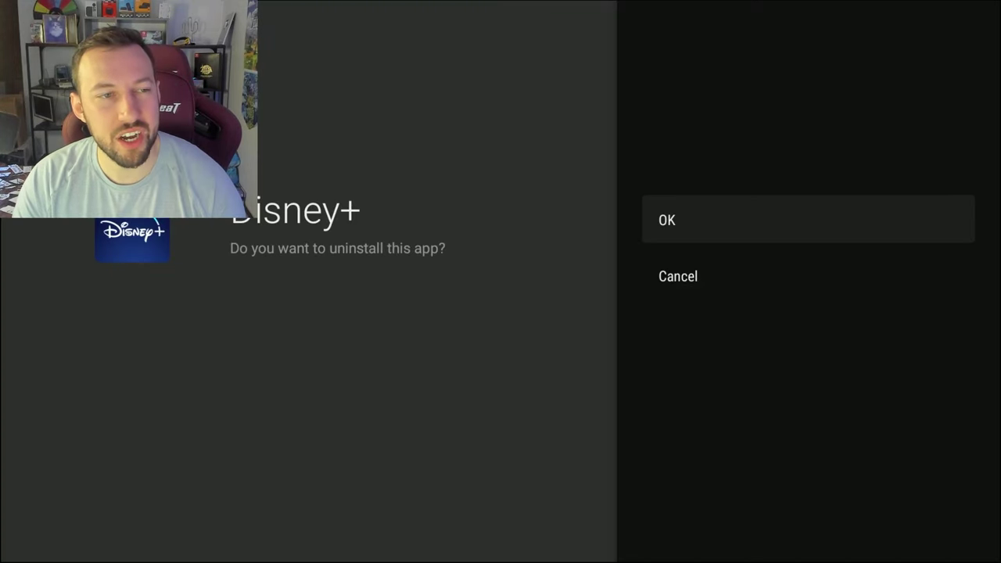
key(Escape)
key(Escape)
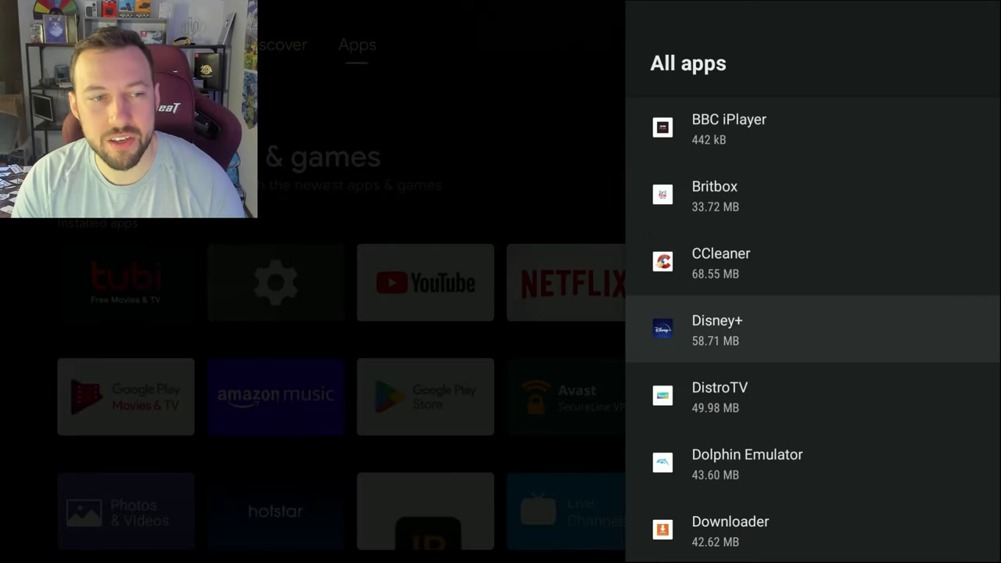
key(Escape)
key(Escape)
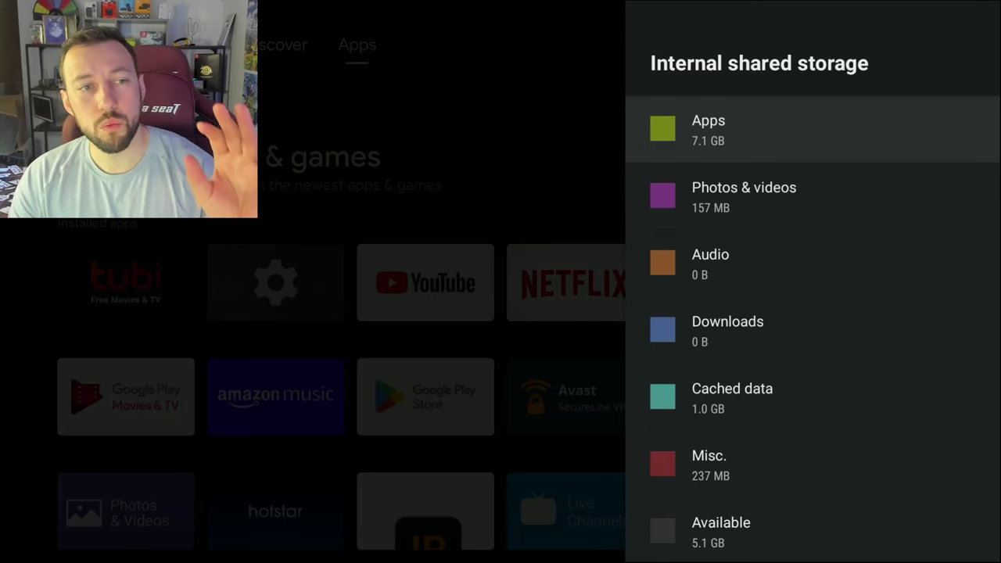
Clear the cached data for all apps in Internal shared storage
key(Down)
key(Down)
key(Down)
key(Down)
key(Down)
key(Down)
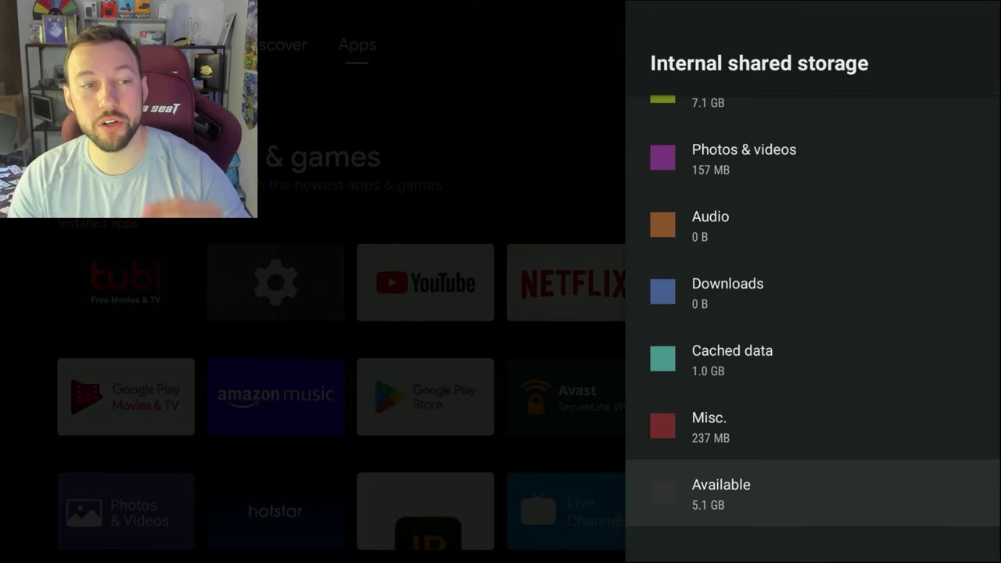
key(Up)
key(Up)
key(Return)
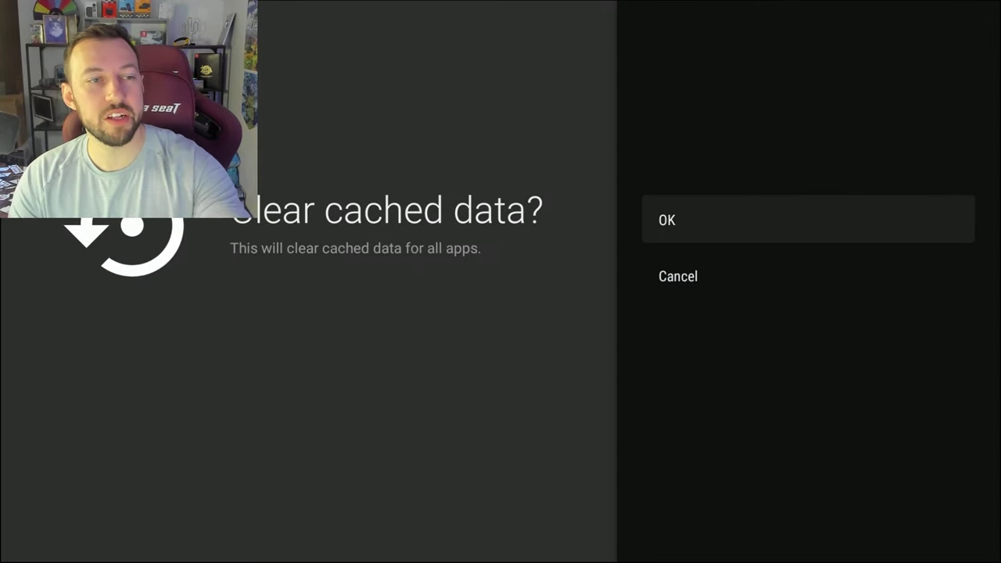
key(Return)
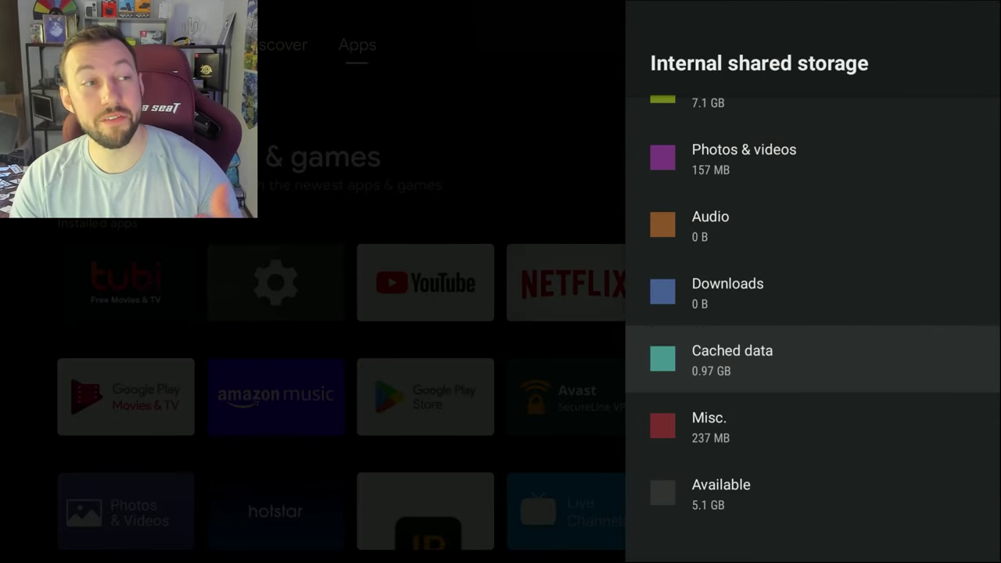
Reopen Internal shared storage and check the cached data and available space after the cache clearing
key(Escape)
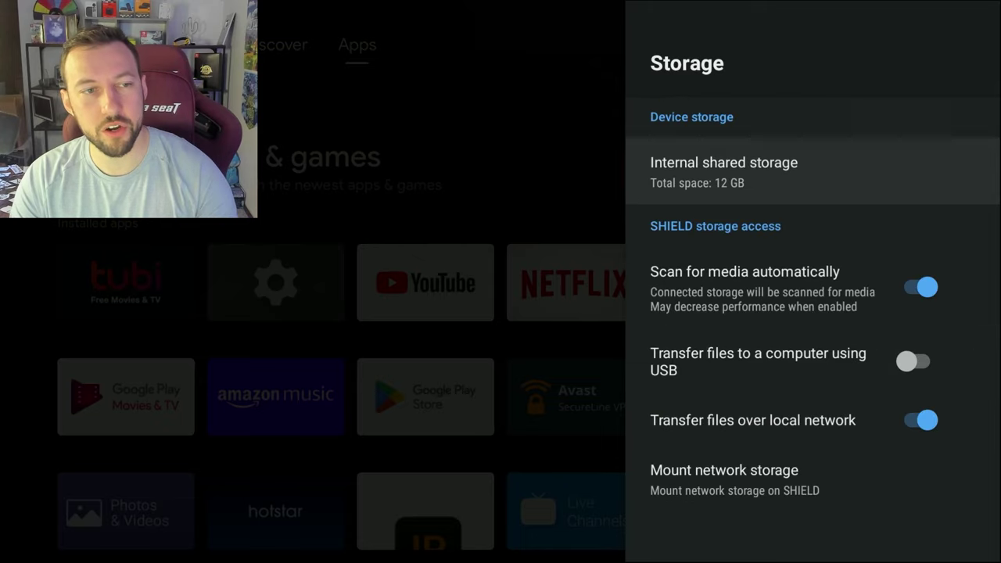
key(Return)
key(Down)
key(Down)
key(Down)
key(Down)
key(Down)
key(Down)
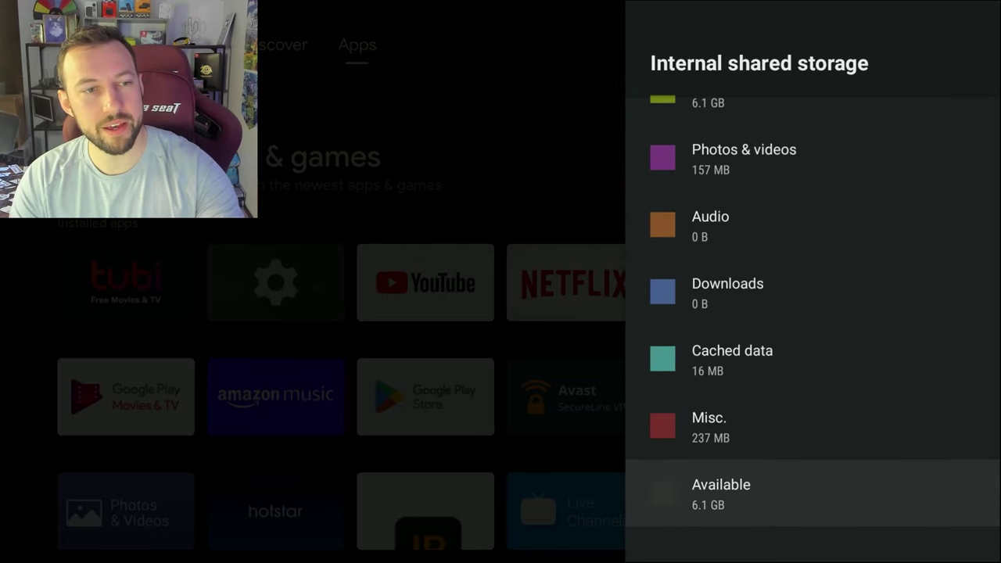
key(Up)
key(Up)
key(Down)
key(Down)
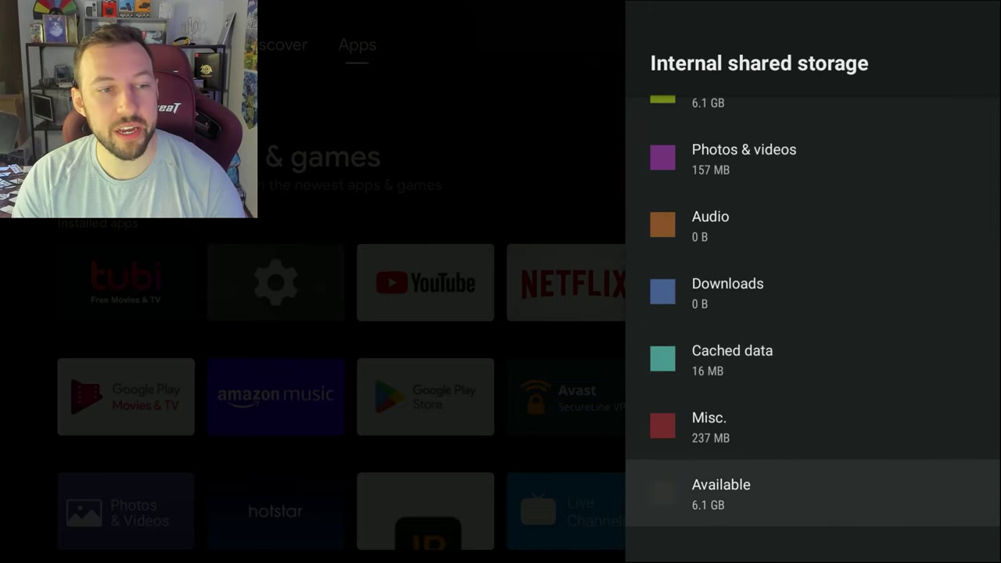
key(Up)
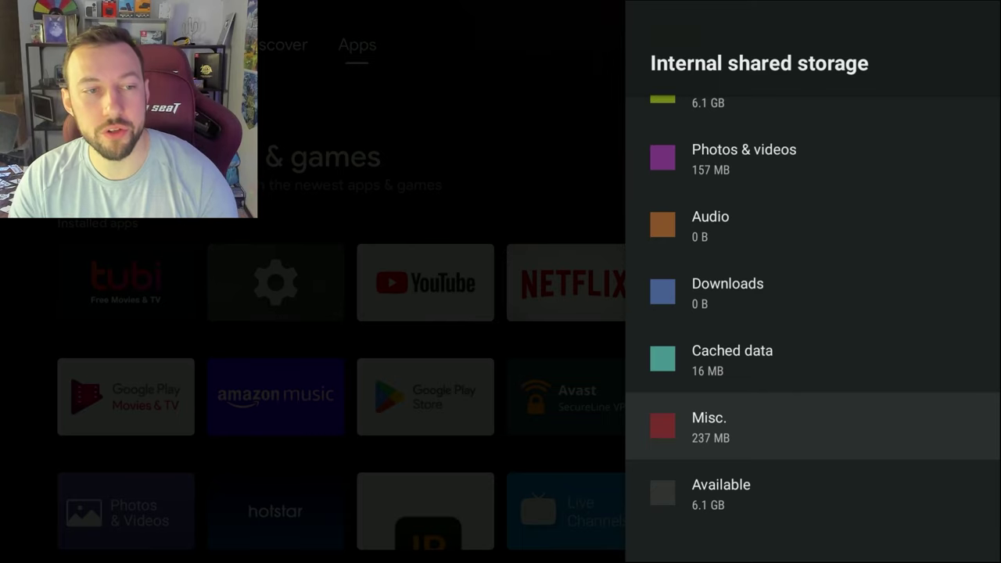
Return to the home screen and open ExpressVPN from the favourite apps
key(Home)
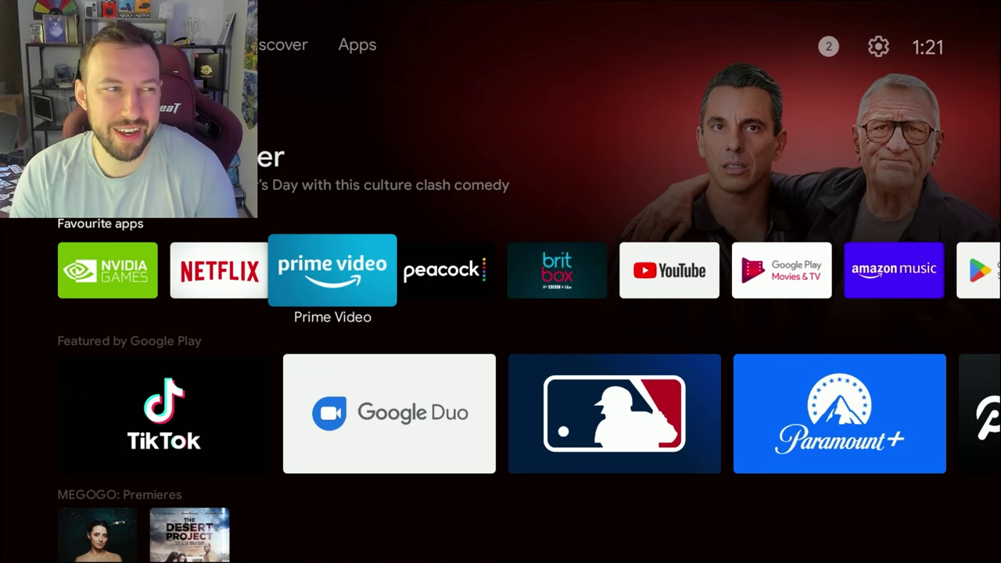
key(Right)
key(Right)
key(Right)
key(Right)
key(Right)
key(Right)
key(Right)
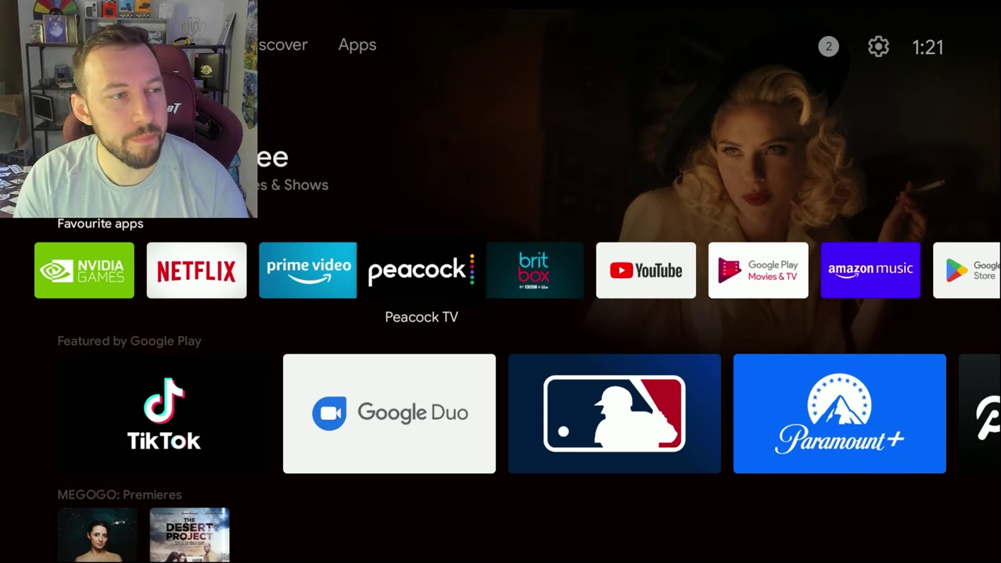
key(Right)
key(Right)
key(Right)
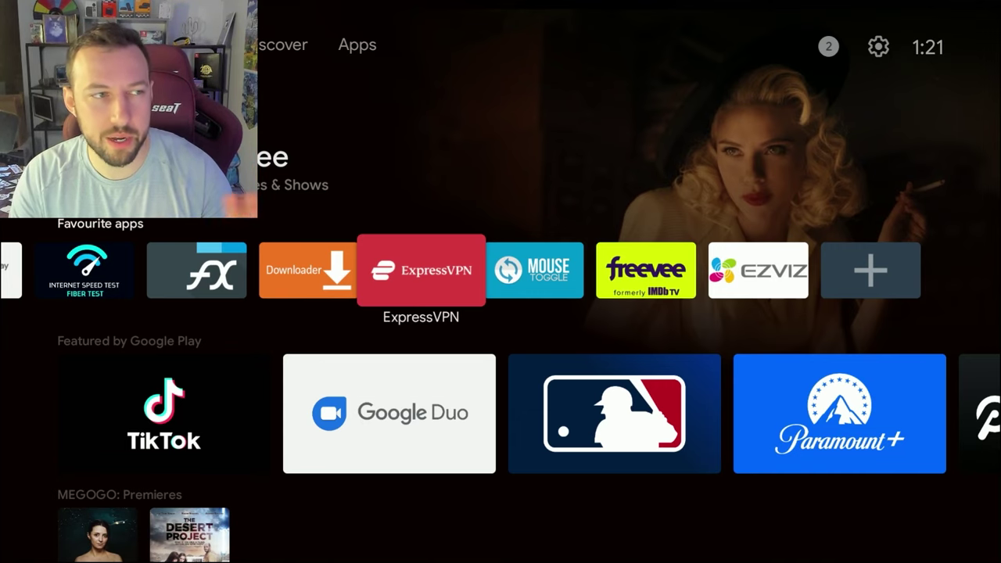
key(Return)
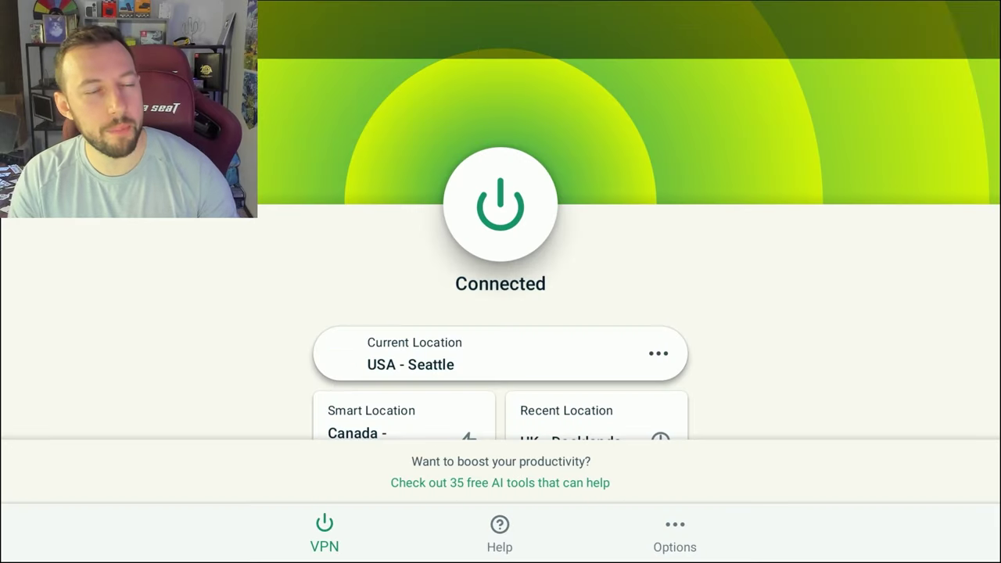
Disconnect the VPN from the USA - Seattle location
key(Up)
key(Down)
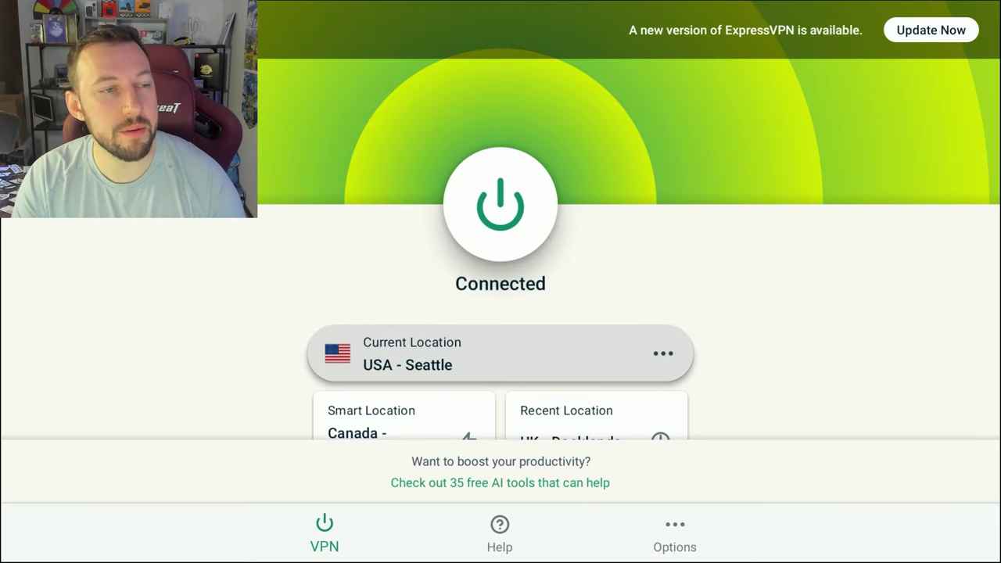
key(Up)
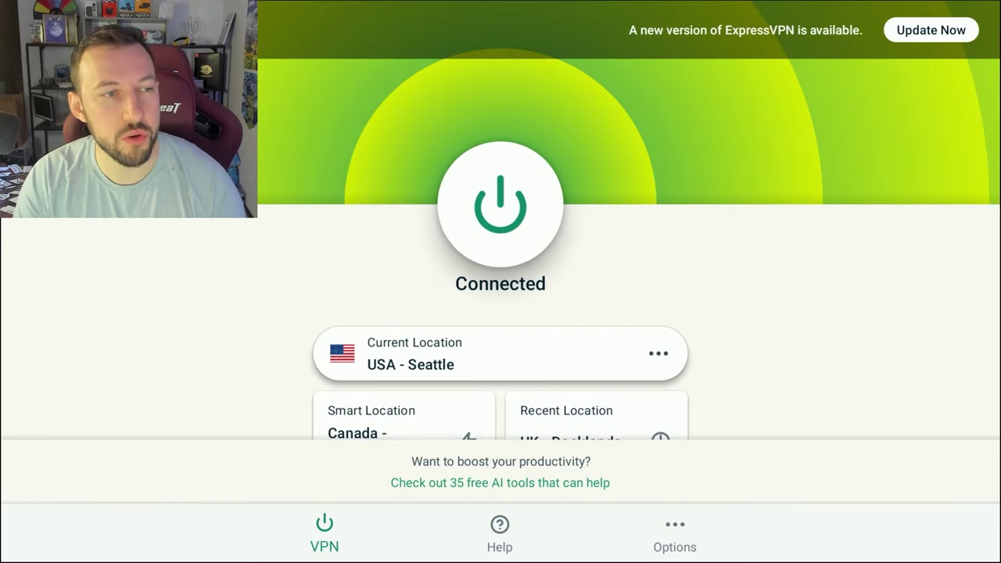
key(Return)
Leave ExpressVPN, open Netflix from the favourite apps and browse its Top 10 Movies in Canada Today row
key(Escape)
key(Left)
key(Left)
key(Left)
key(Left)
key(Left)
key(Left)
key(Left)
key(Left)
key(Left)
key(Left)
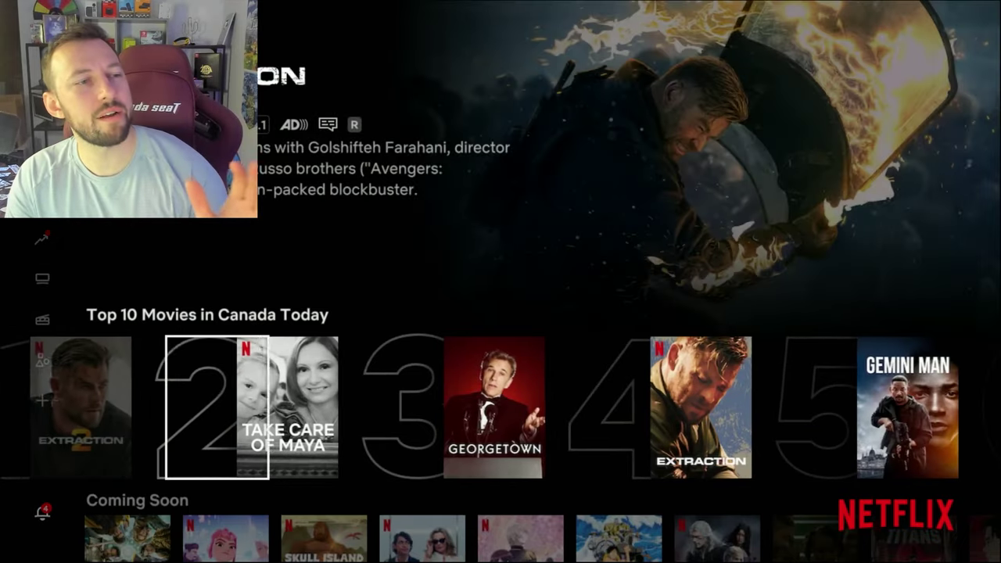
key(Right)
key(Right)
key(Right)
key(Right)
key(Right)
key(Right)
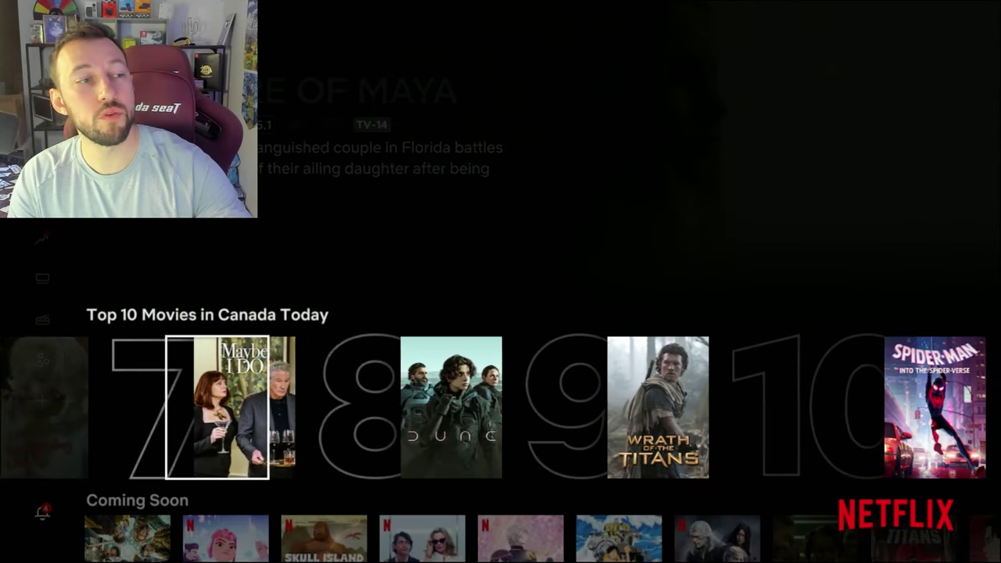
Return to the home screen, open ExpressVPN and reconnect to USA - Seattle
key(Home)
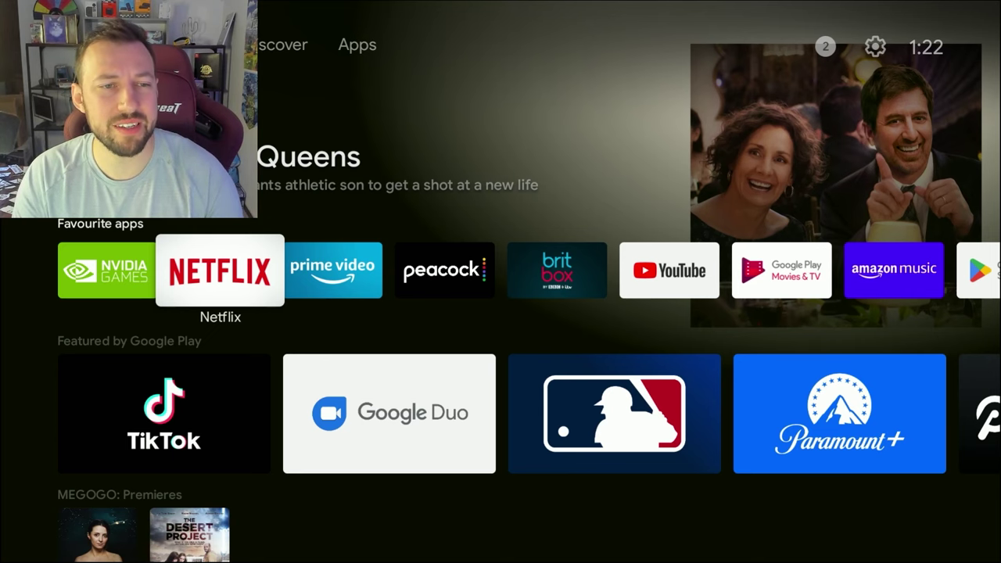
key(Right)
key(Right)
key(Right)
key(Right)
key(Right)
key(Right)
key(Right)
key(Right)
key(Right)
key(Right)
key(Right)
key(Right)
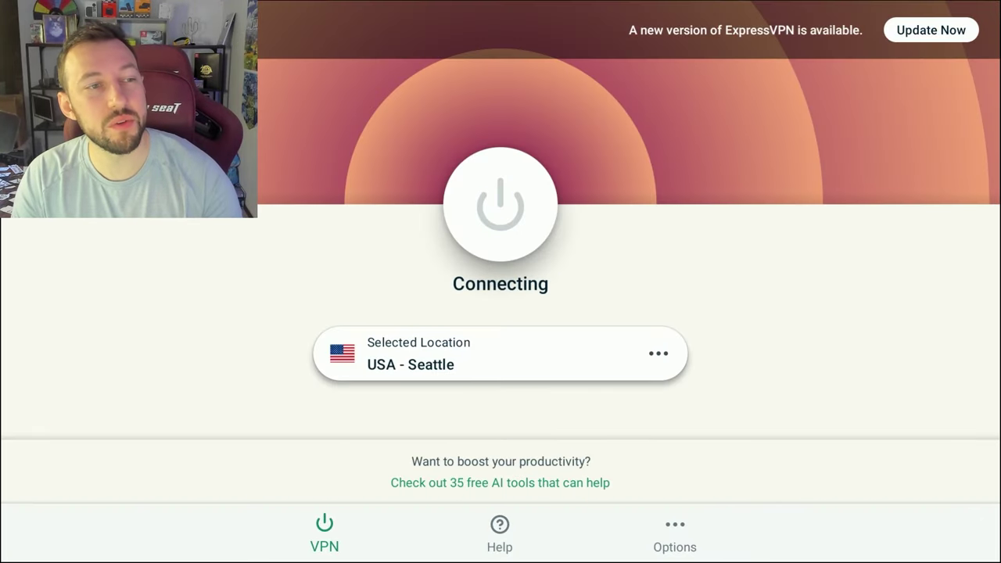
Open the recent apps overview, return to the home screen and reopen Netflix
key(alt+Tab)
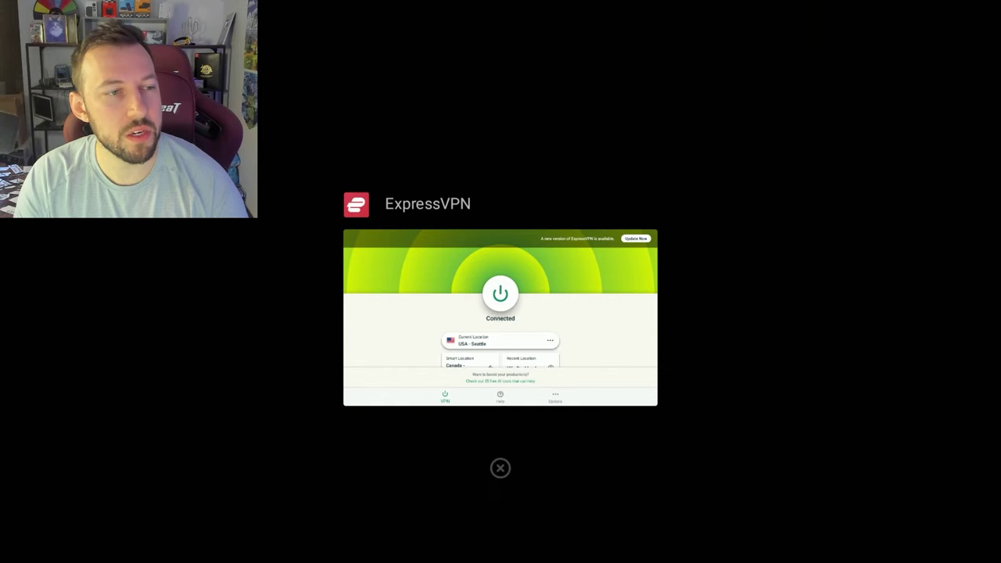
key(Home)
key(Left)
key(Left)
key(Left)
key(Left)
key(Left)
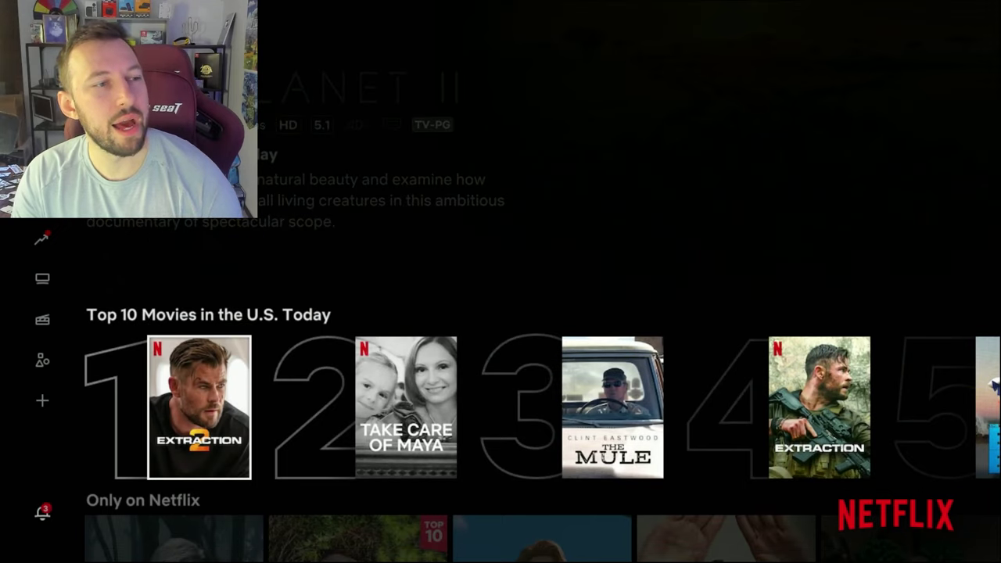
Browse the Top 10 Movies in the U.S. Today row in Netflix
key(Right)
key(Right)
key(Right)
key(Right)
key(Right)
key(Right)
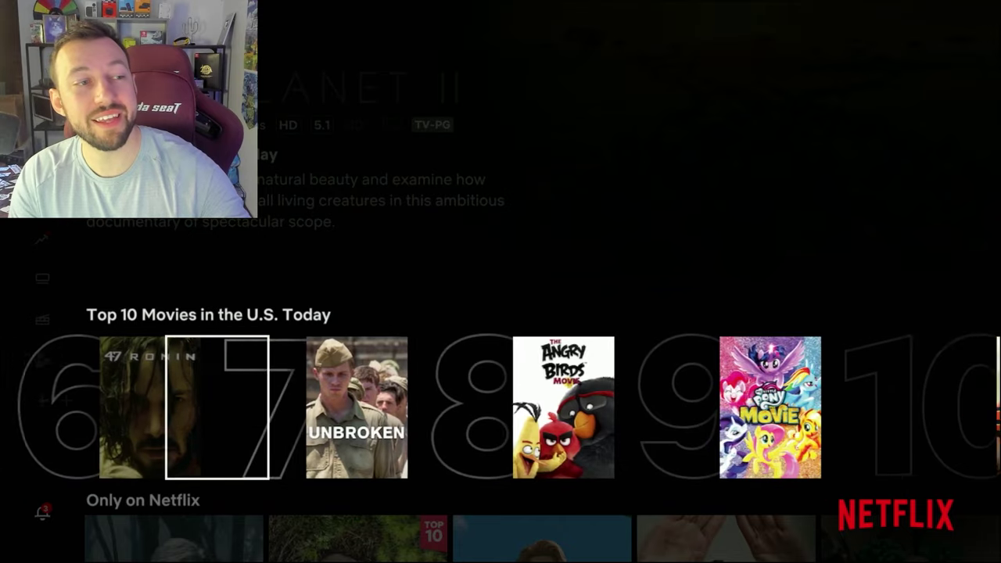
key(Right)
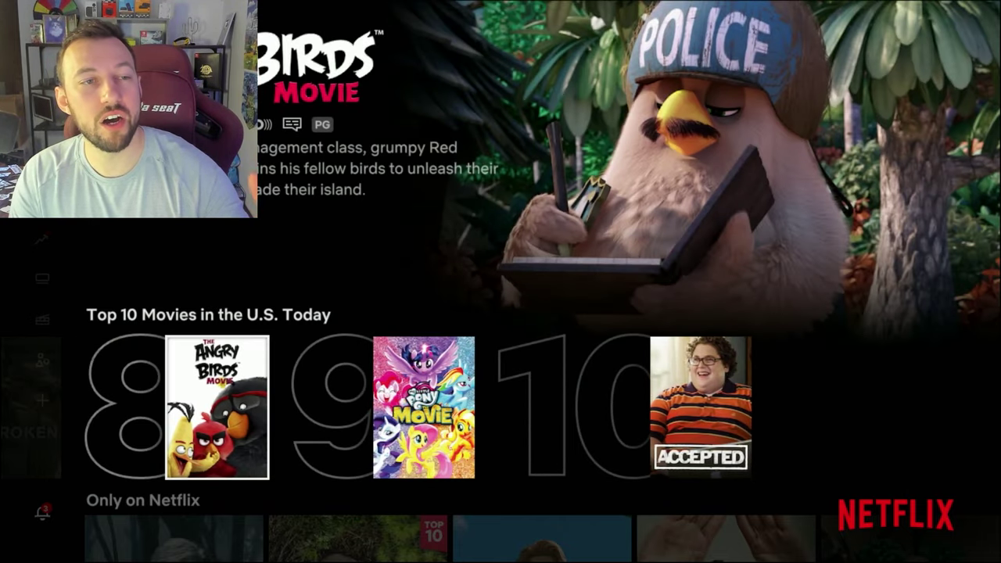
Return to the home screen and reopen ExpressVPN from the favourite apps
key(Home)
key(Right)
key(Right)
key(Right)
key(Right)
key(Right)
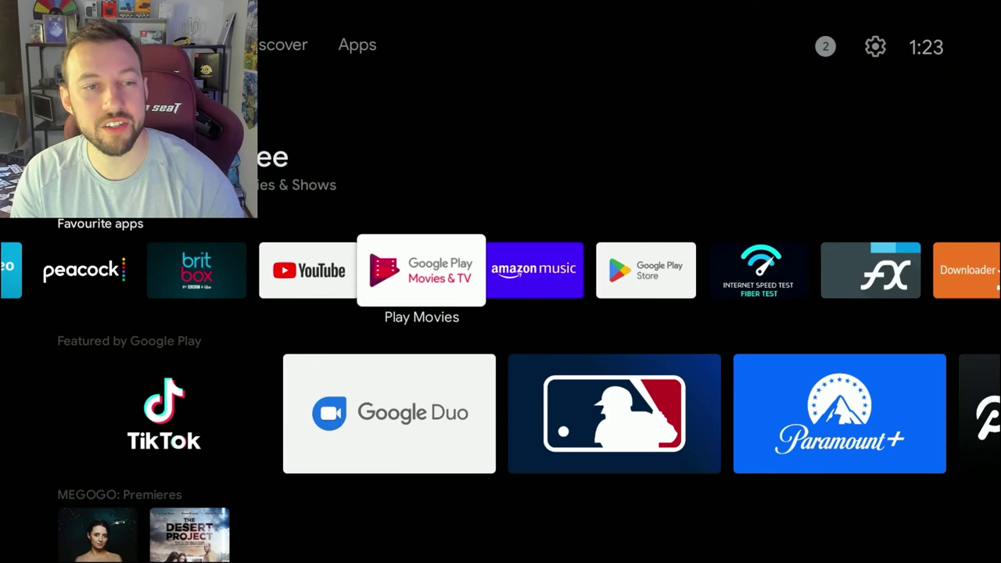
key(Right)
key(Right)
key(Right)
key(Right)
key(Right)
key(Right)
key(Right)
key(Right)
key(Left)
key(Left)
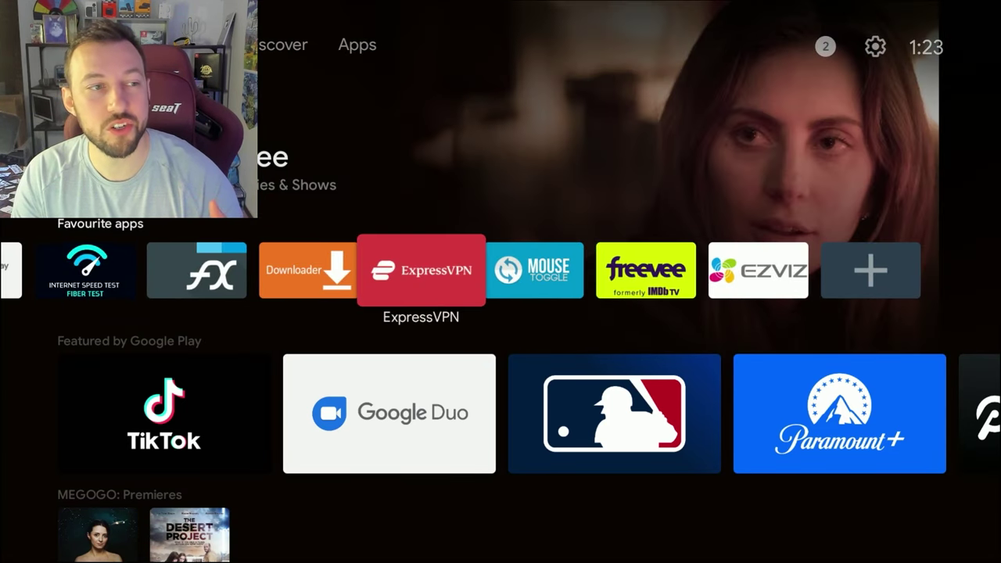
key(Return)
Open the VPN location list from the current location and browse the recommended countries
key(Return)
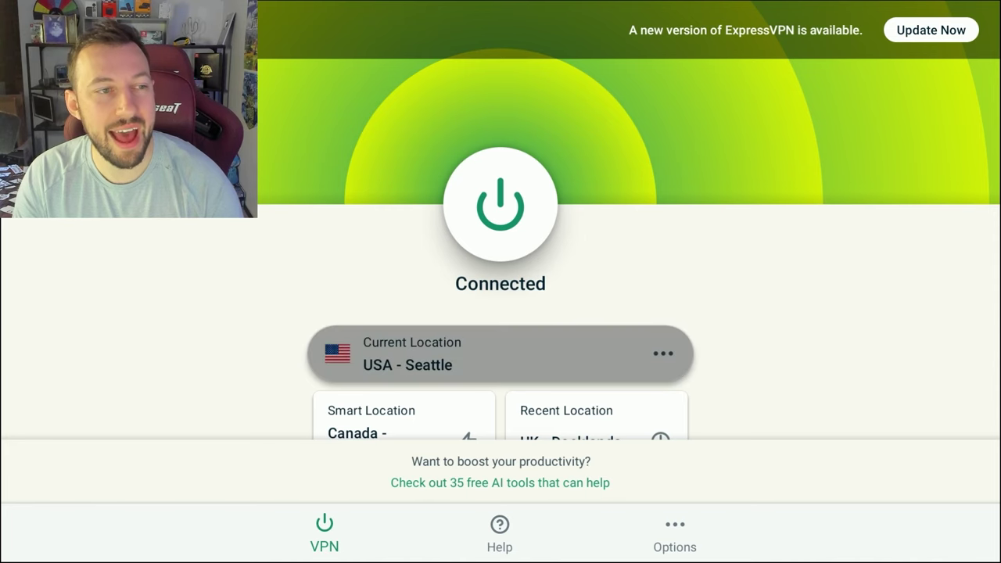
key(Down)
key(Down)
key(Down)
key(Down)
key(Down)
key(Down)
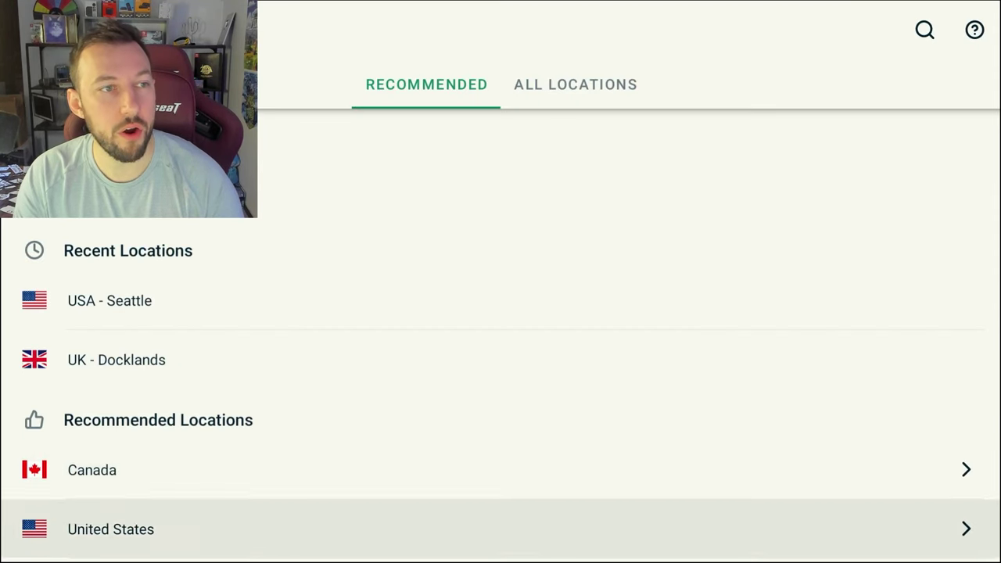
key(Down)
key(Down)
key(Down)
key(Down)
key(Down)
key(Down)
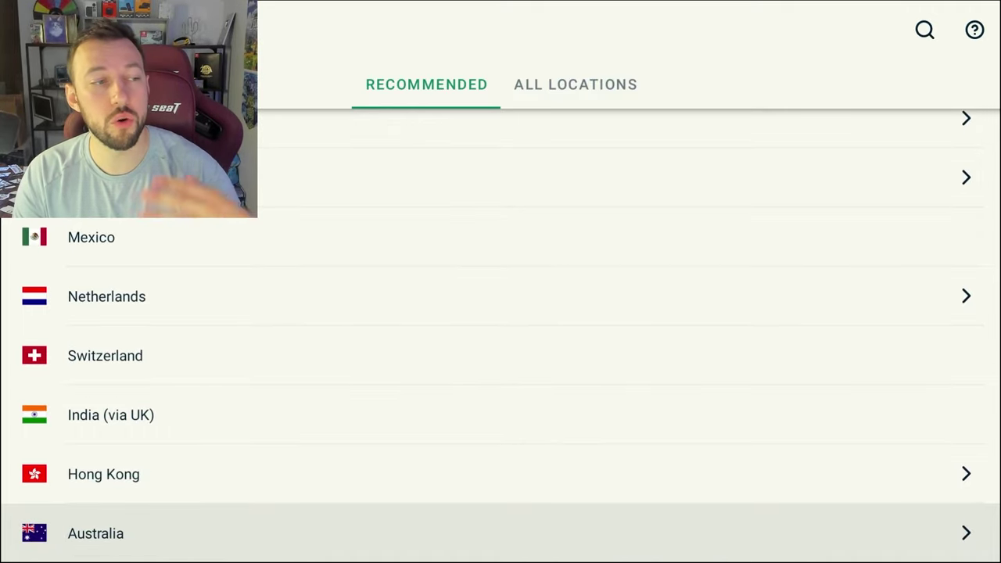
key(Up)
key(Up)
key(Up)
key(Up)
key(Up)
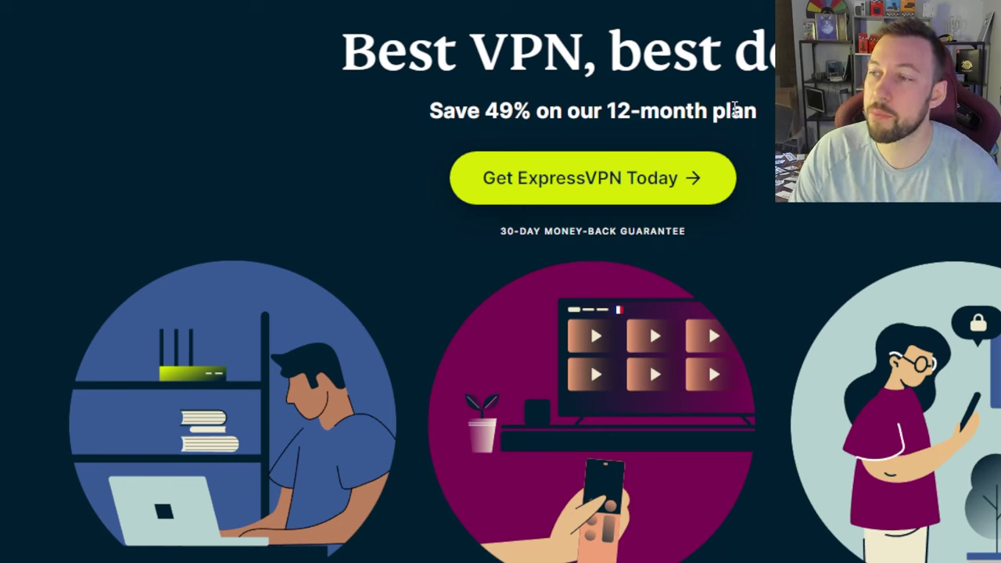
On the ExpressVPN website, highlight the 30-day money-back guarantee in the offer and under the 12 Months plan
drag(700, 239, 498, 235)
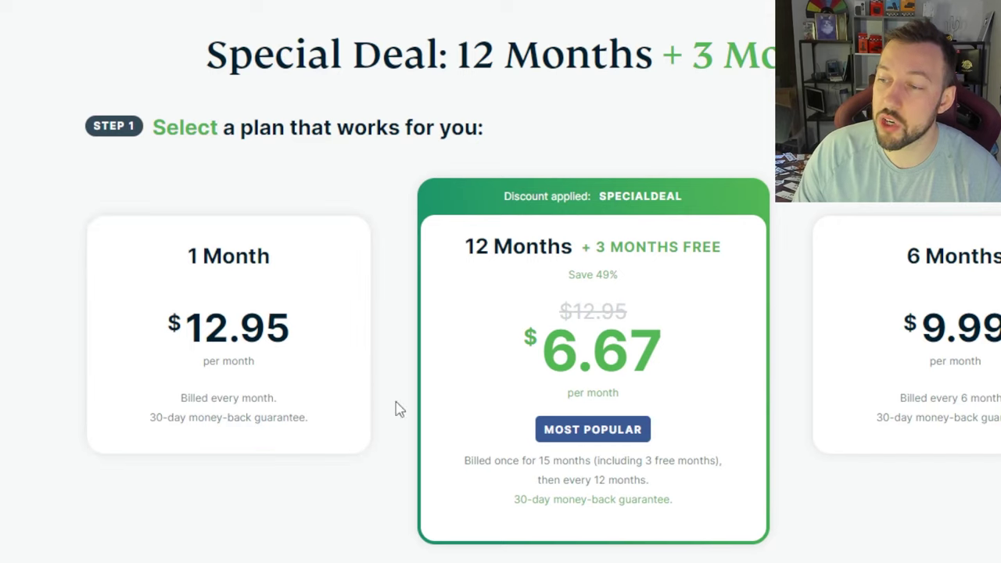
drag(671, 512, 436, 486)
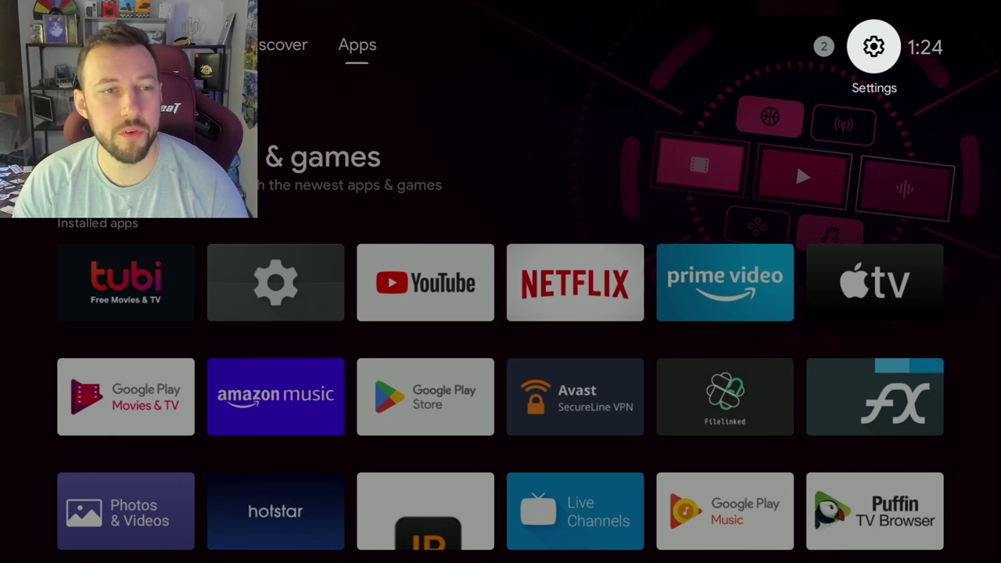
On the Shield, open the AI upscaling settings and set the video upscaling mode to AI-Enhanced
key(Return)
key(Down)
key(Down)
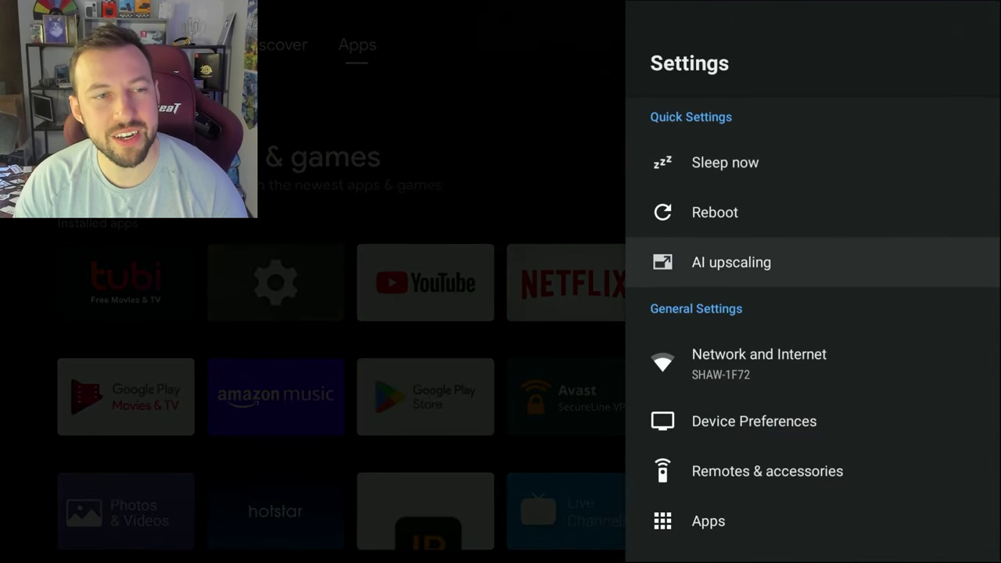
key(Return)
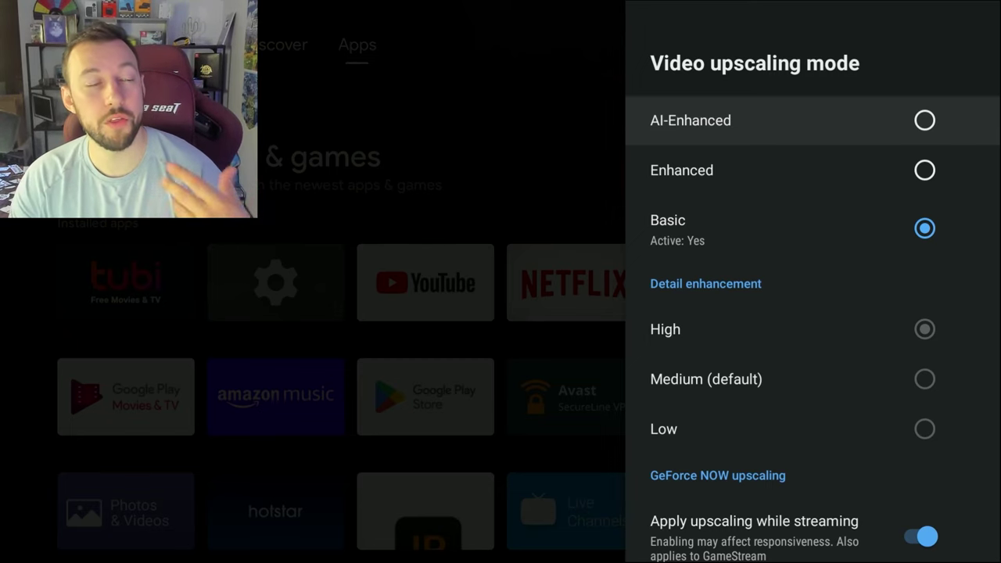
key(Return)
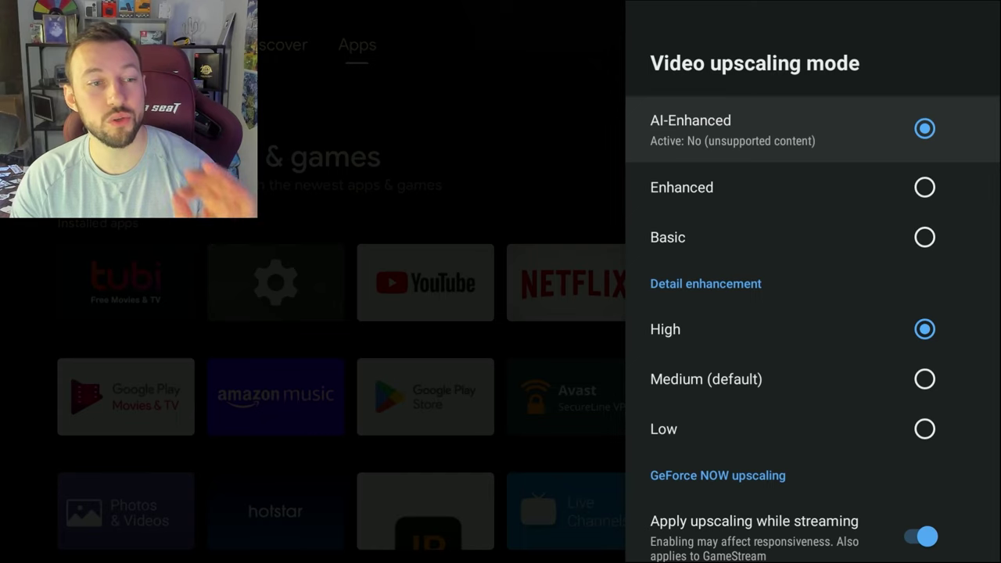
Review the detail enhancement, GeForce NOW upscaling and AI demo mode options, and return to the main Settings list
key(Down)
key(Down)
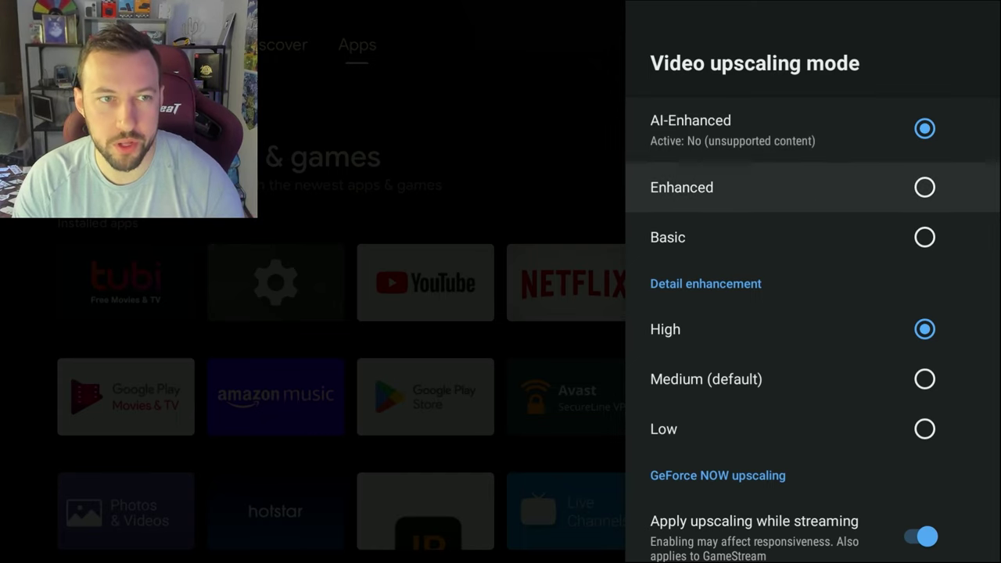
key(Down)
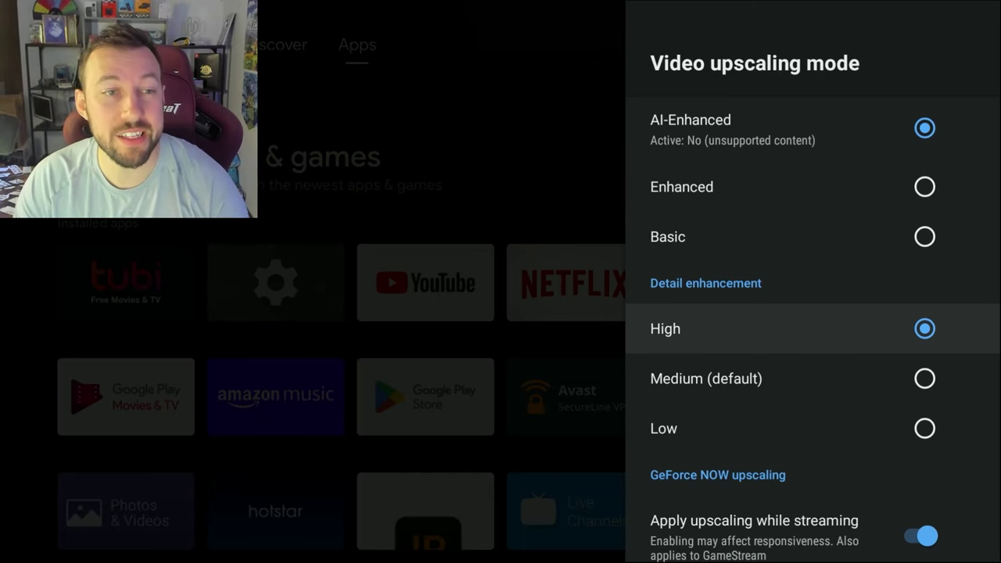
key(Down)
key(Down)
key(Down)
key(Down)
key(Up)
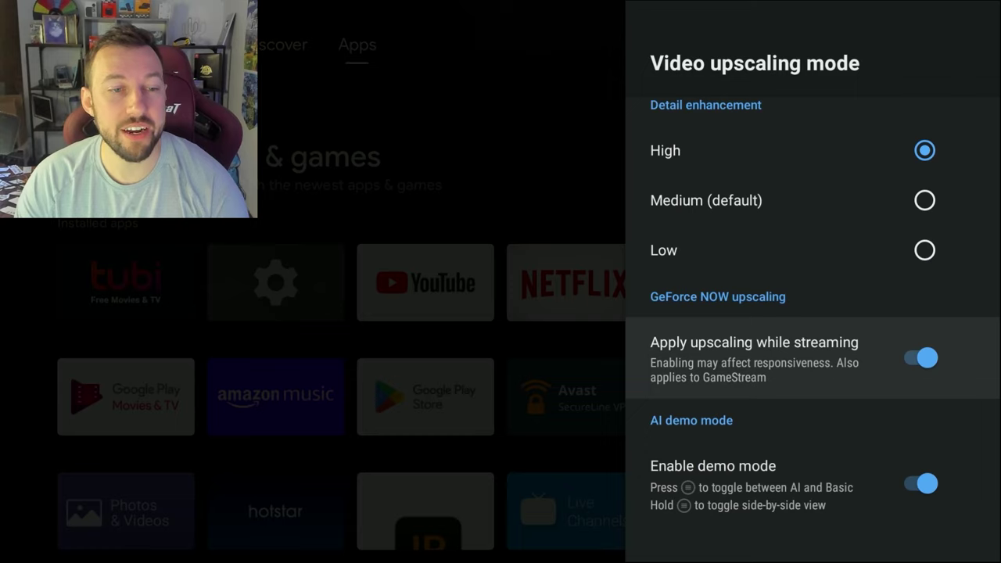
key(Down)
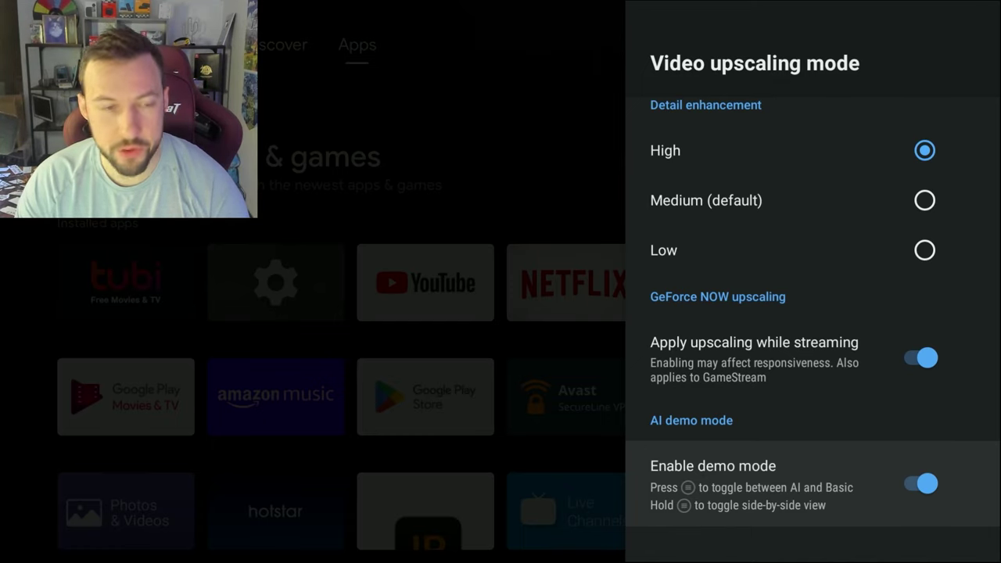
key(Menu)
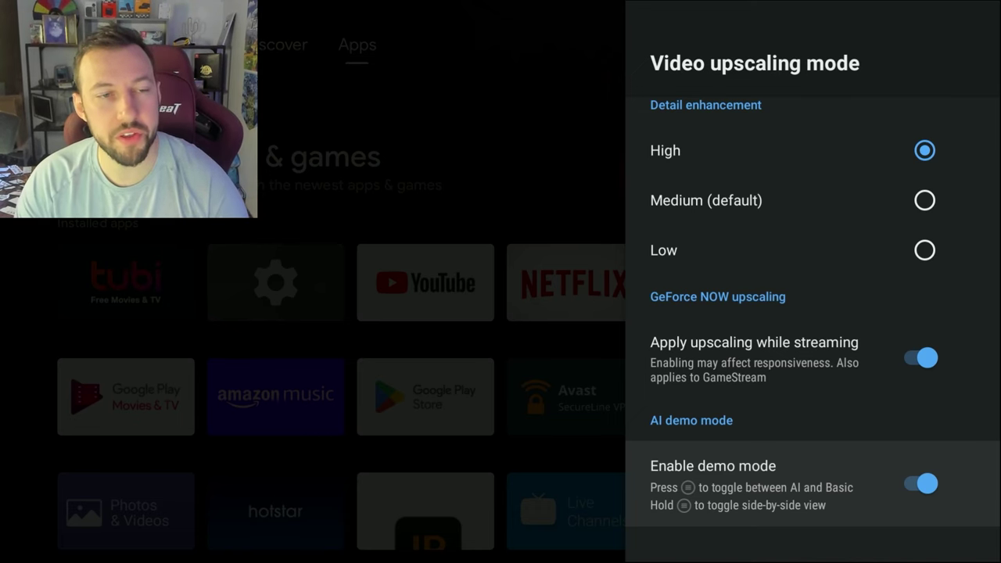
key(Escape)
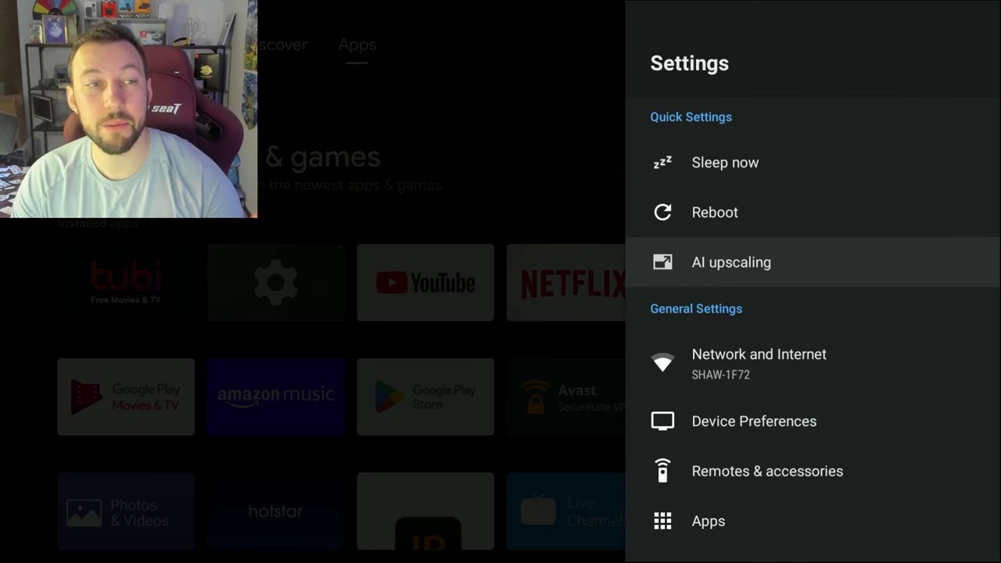
Close and reopen the Settings, then open the System settings within Device Preferences
key(Escape)
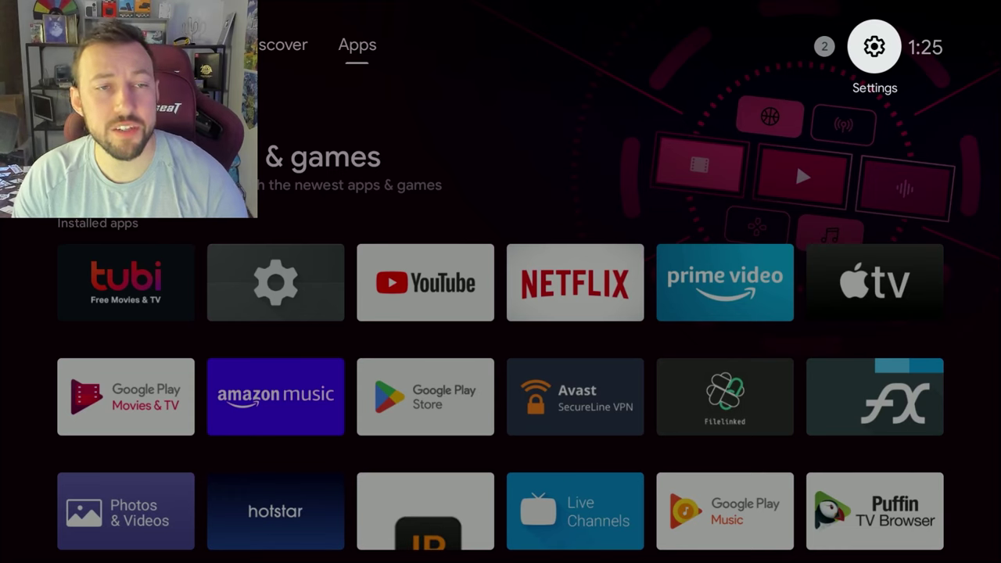
key(Return)
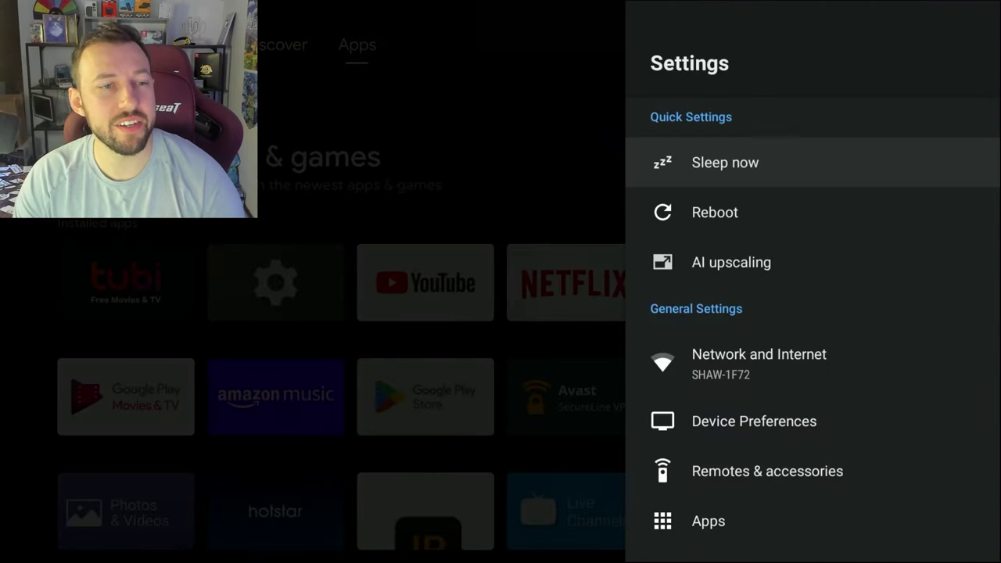
key(Down)
key(Down)
key(Down)
key(Down)
key(Return)
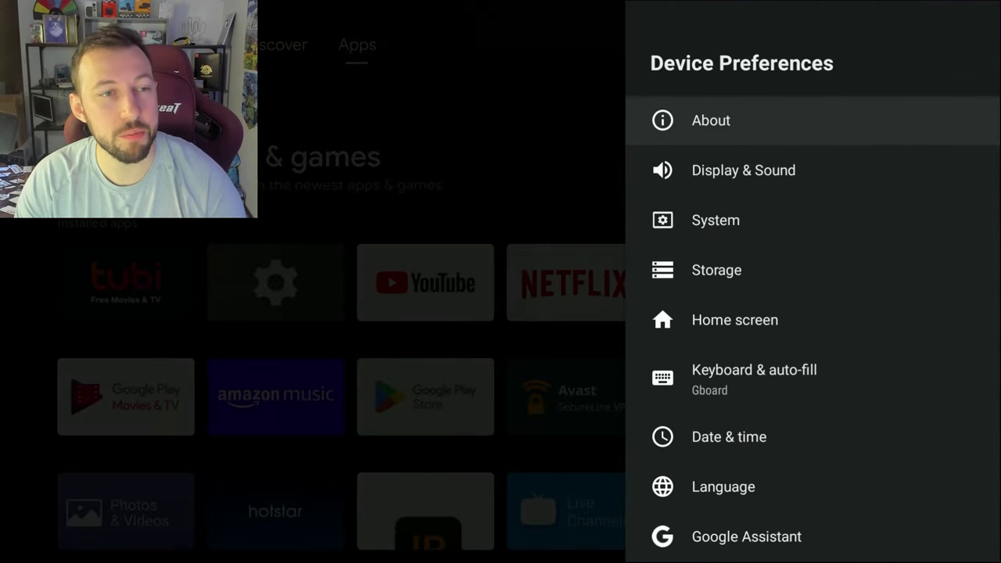
key(Down)
key(Down)
key(Return)
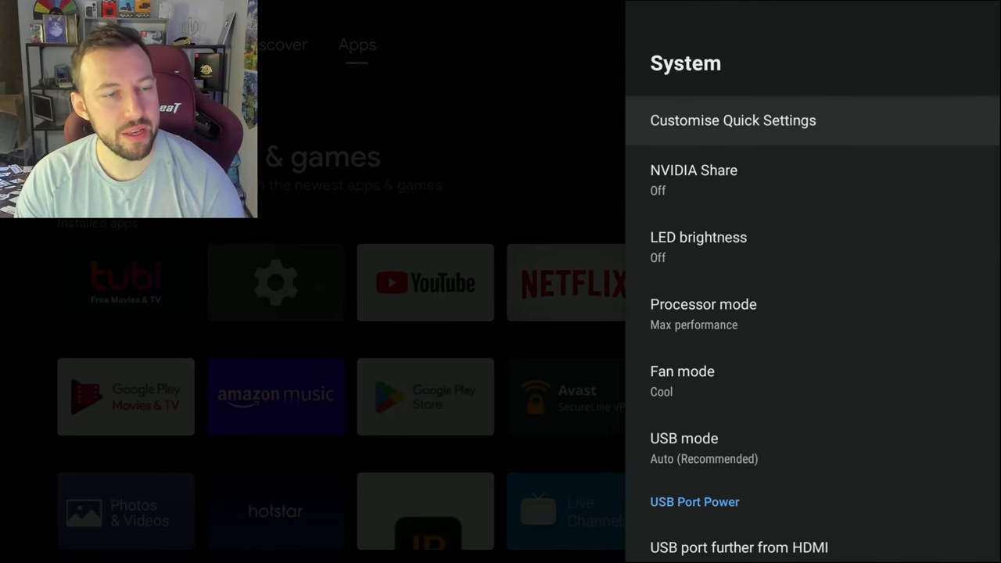
Open the processor mode setting and review the Max performance and Optimised options
key(Down)
key(Down)
key(Down)
key(Down)
key(Up)
key(Down)
key(Up)
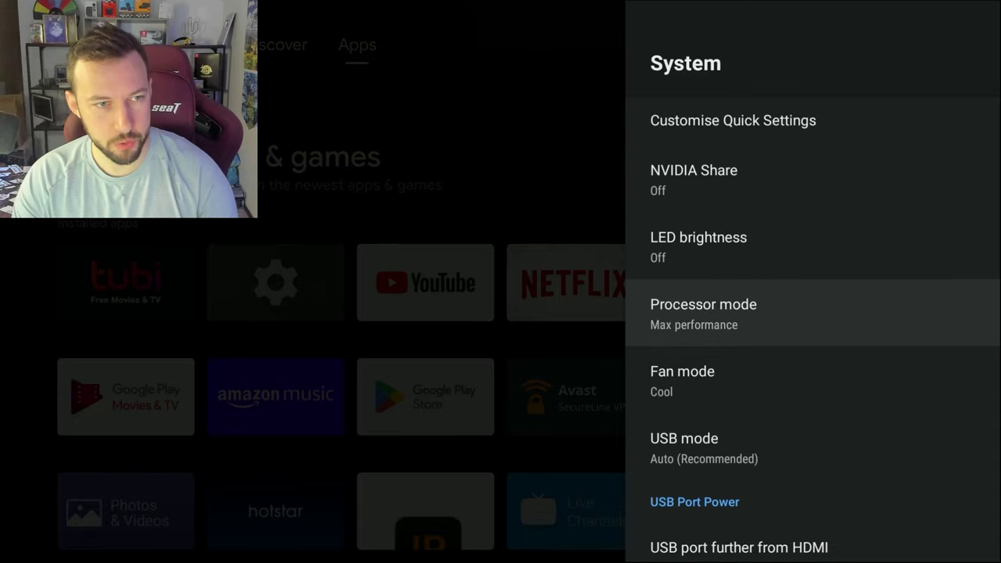
key(Return)
key(Down)
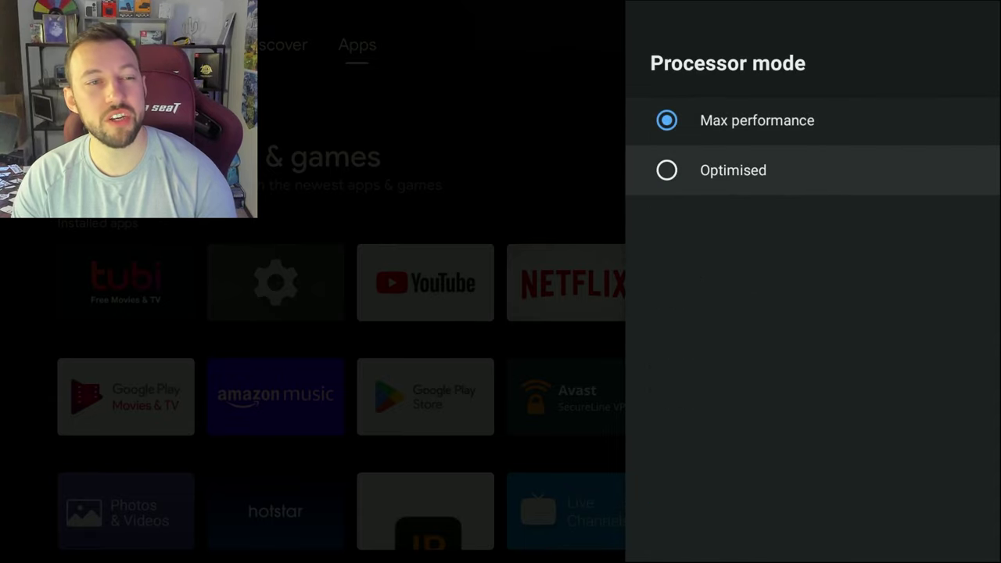
key(Up)
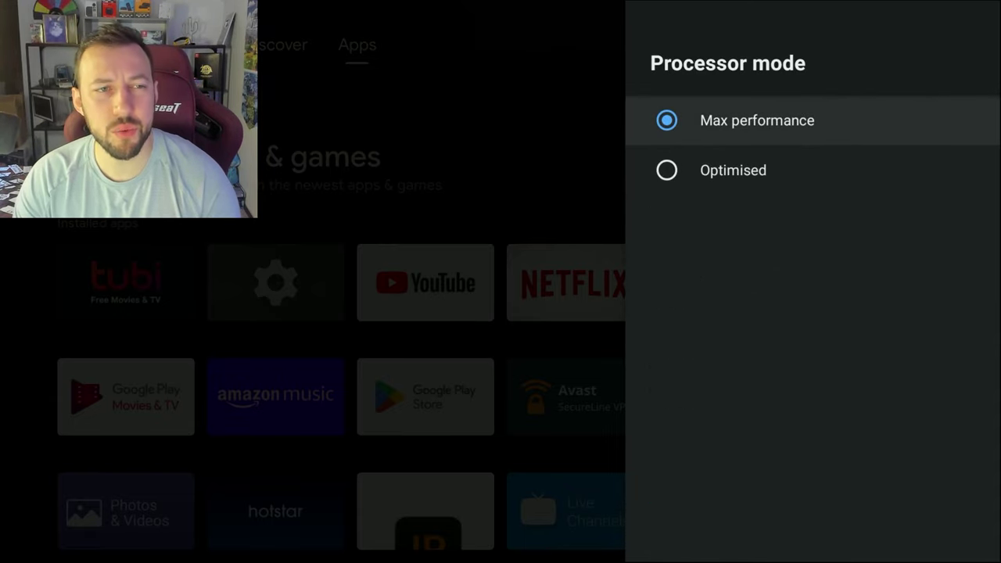
Leave the processor mode options and open the fan mode setting
key(Escape)
key(Down)
key(Return)
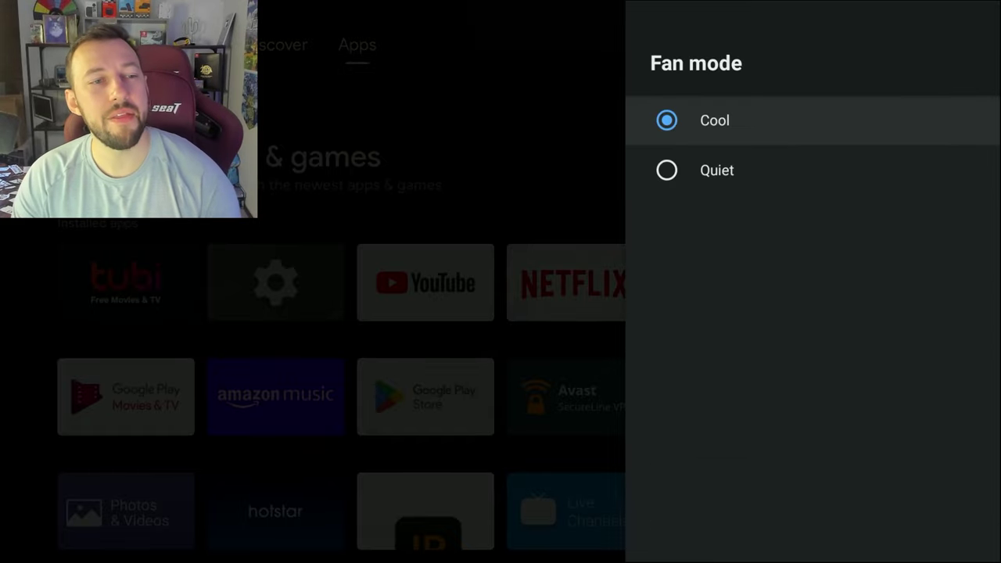